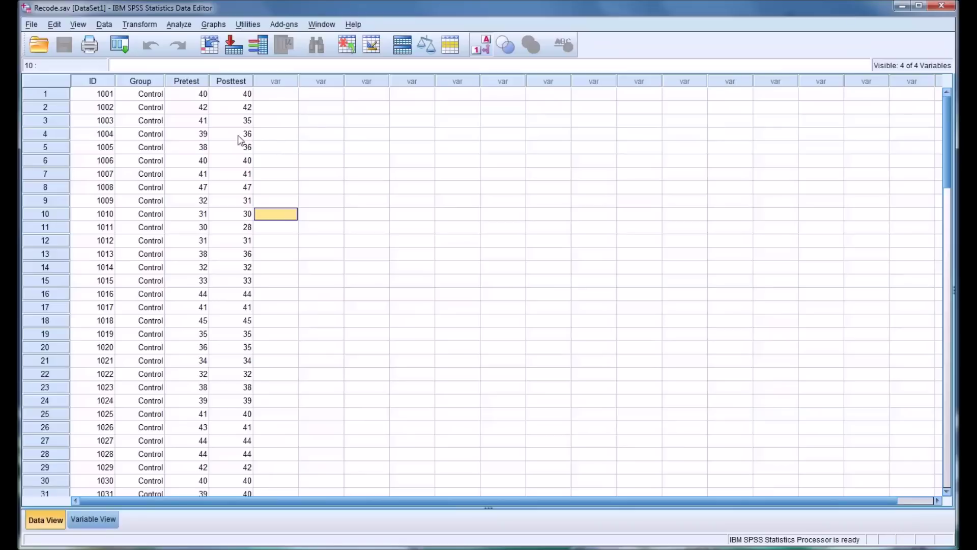
Inspect the ID, Group, Pretest and Posttest columns in the data grid.
{"action": "left_click", "coordinate": [93, 85]}
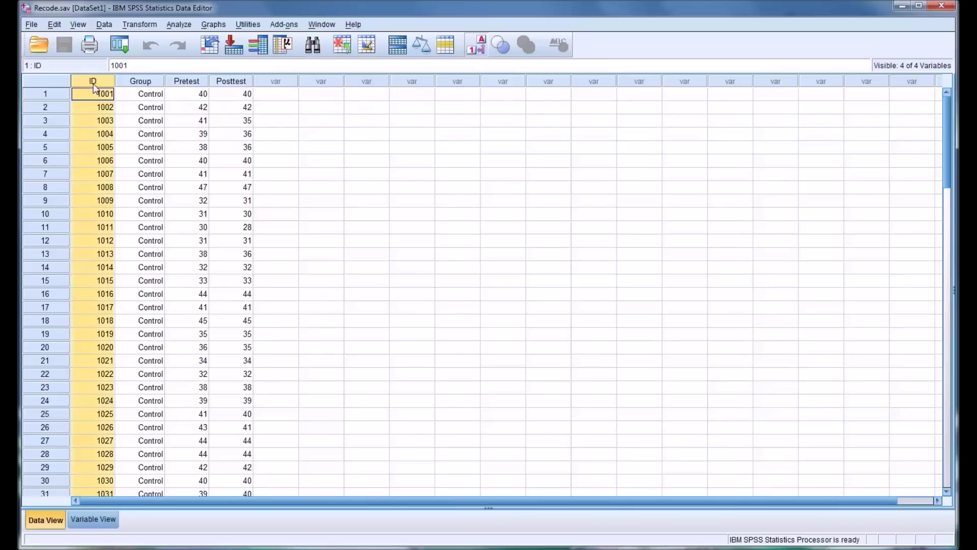
{"action": "left_click", "coordinate": [139, 82]}
{"action": "scroll", "coordinate": [144, 172], "scroll_direction": "down", "scroll_amount": 10}
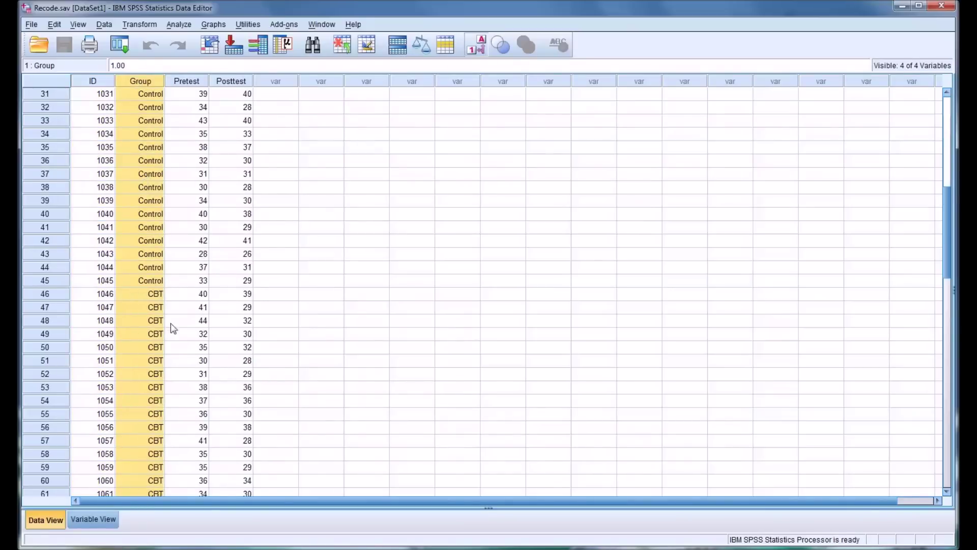
{"action": "scroll", "coordinate": [141, 308], "scroll_direction": "down", "scroll_amount": 2}
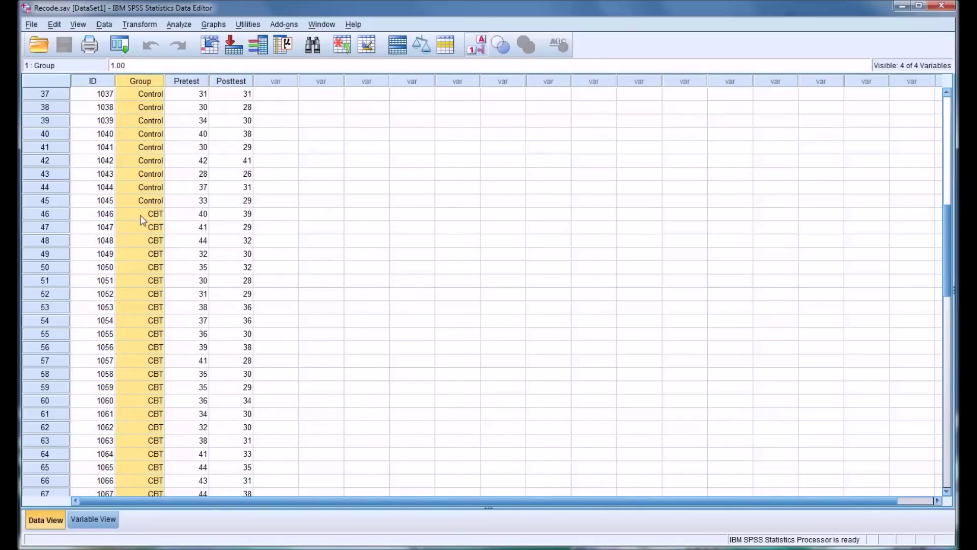
{"action": "scroll", "coordinate": [143, 220], "scroll_direction": "up", "scroll_amount": 12}
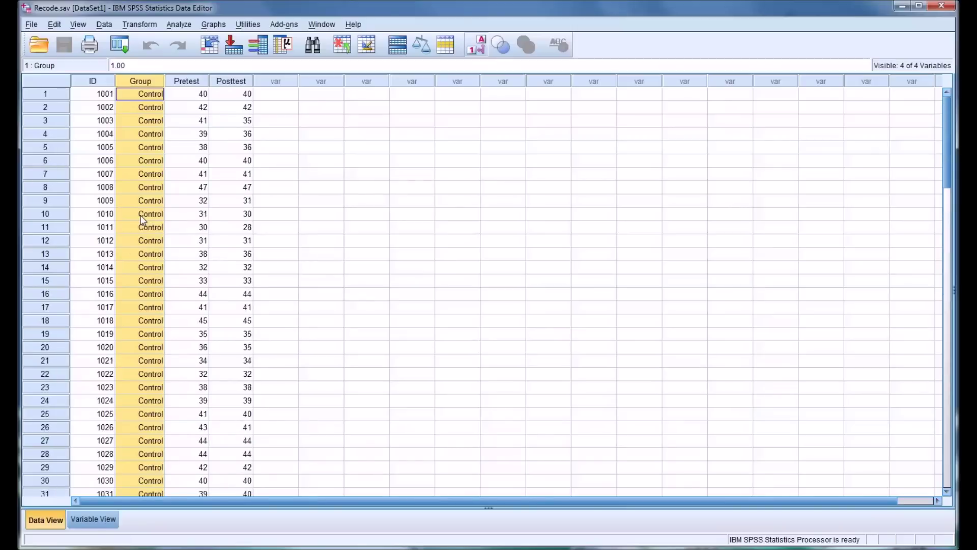
{"action": "left_click", "coordinate": [194, 94]}
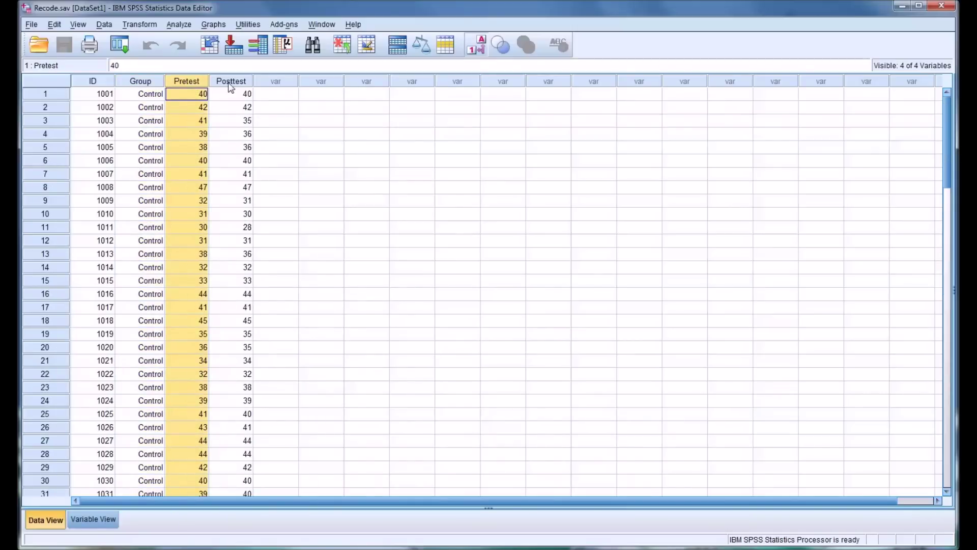
{"action": "key", "text": "Right"}
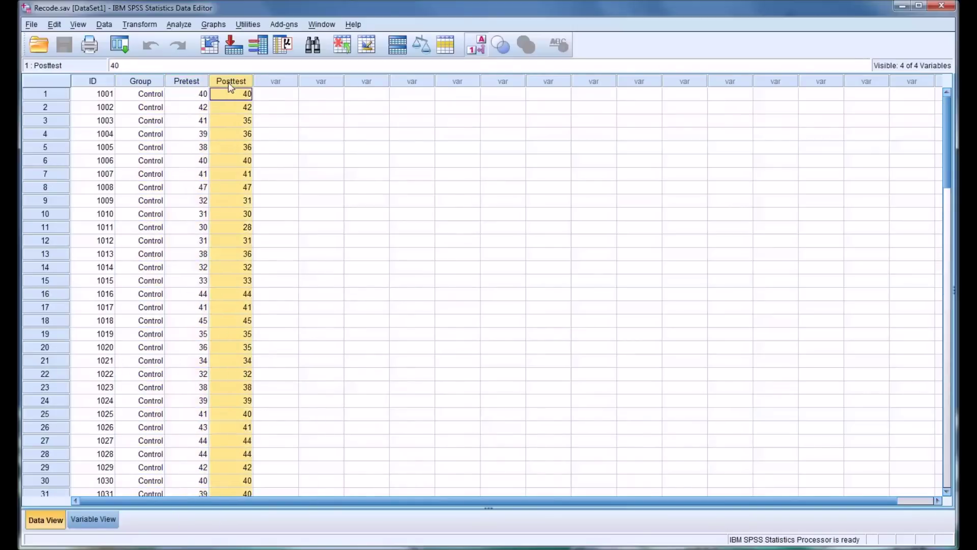
{"action": "left_click", "coordinate": [192, 95]}
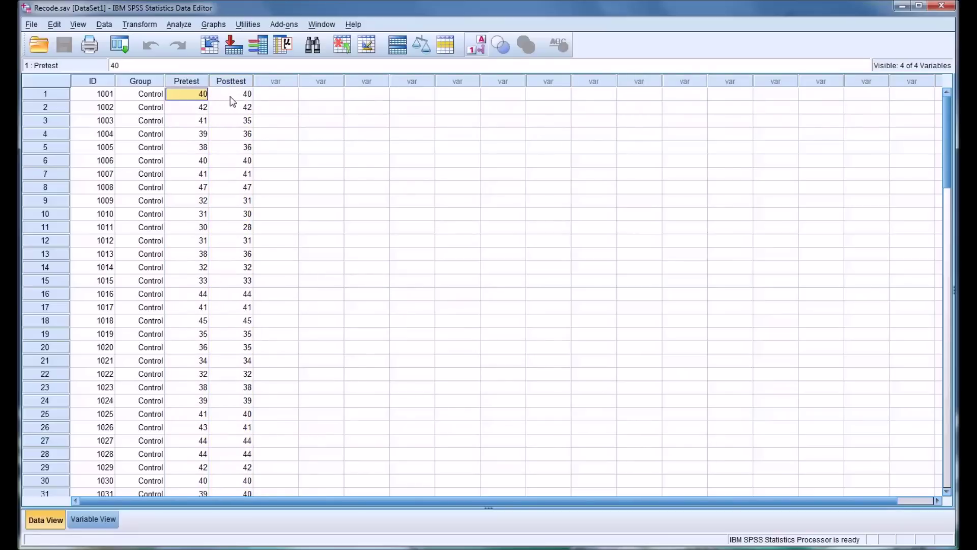
{"action": "left_click", "coordinate": [192, 85]}
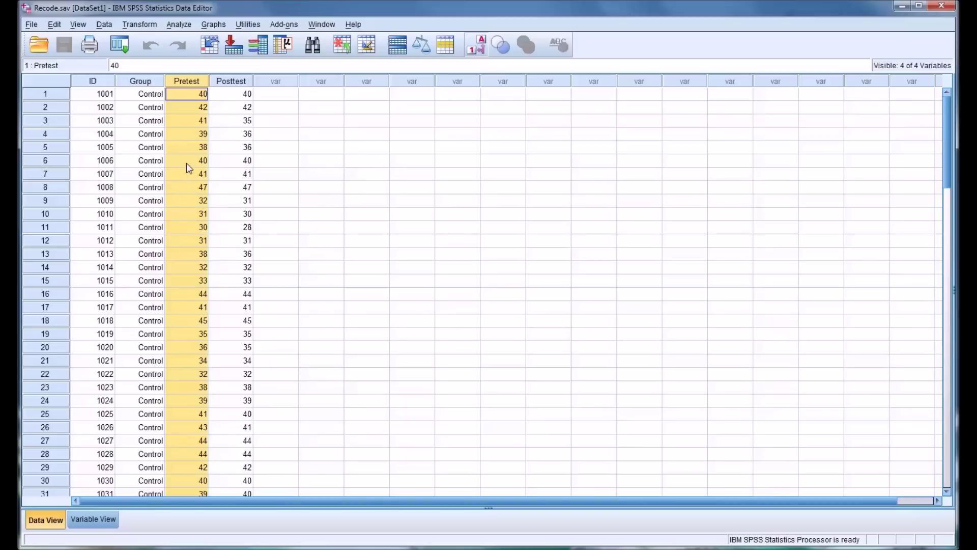
{"action": "left_click", "coordinate": [188, 97]}
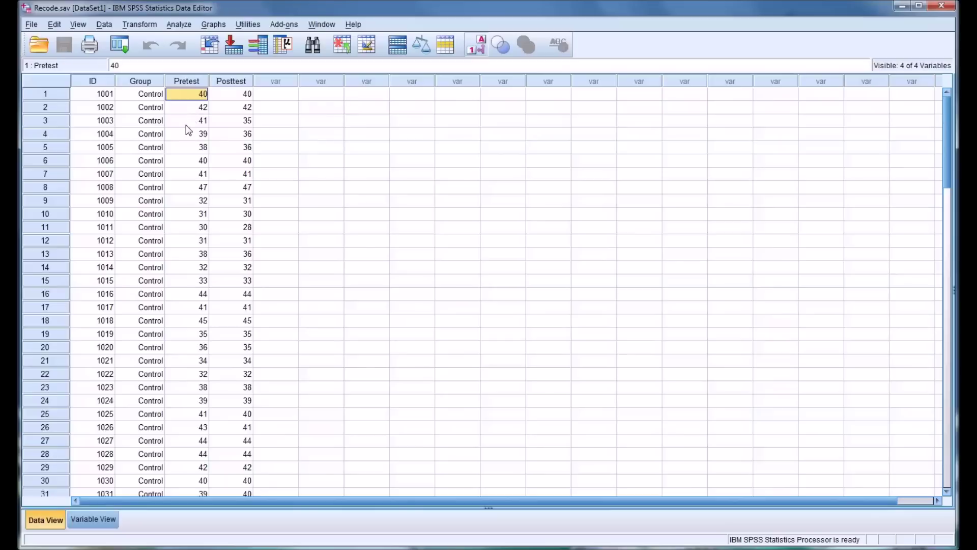
Start a Recode into Different Variables with Pretest as the input variable.
{"action": "left_click", "coordinate": [138, 25]}
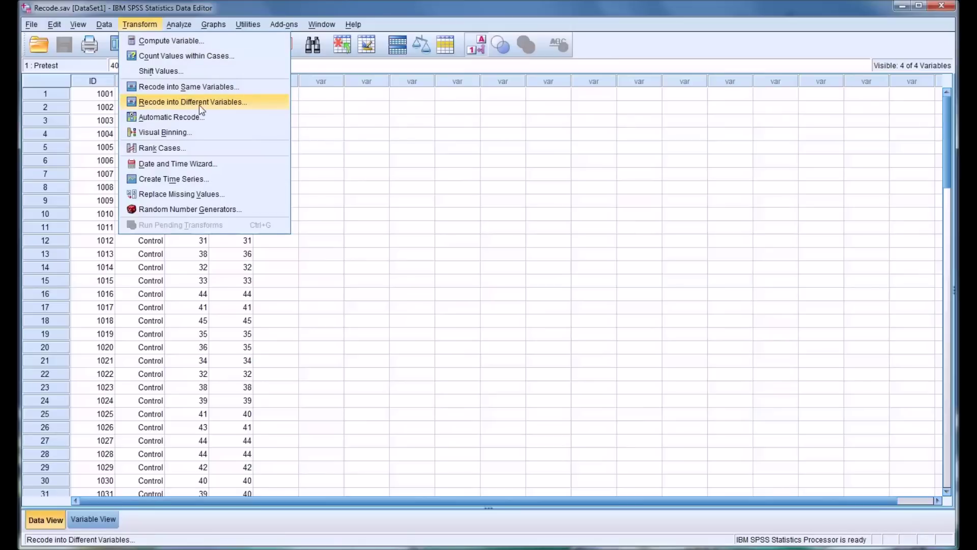
{"action": "left_click", "coordinate": [213, 104]}
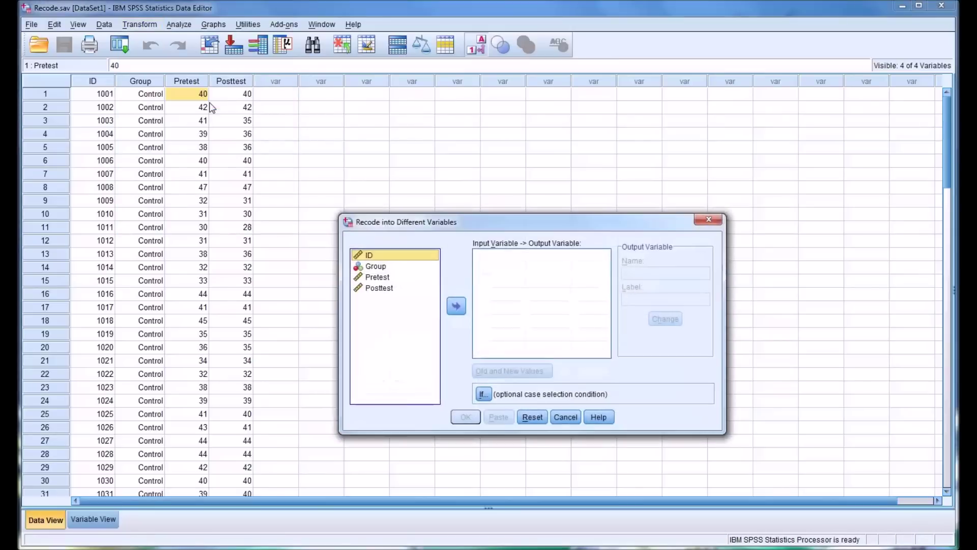
{"action": "left_click", "coordinate": [378, 278]}
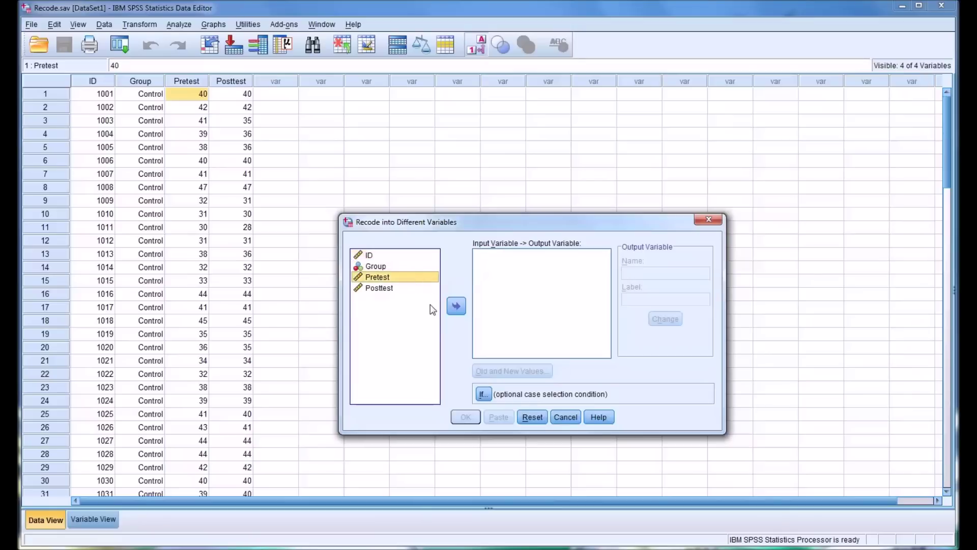
{"action": "left_click", "coordinate": [456, 306]}
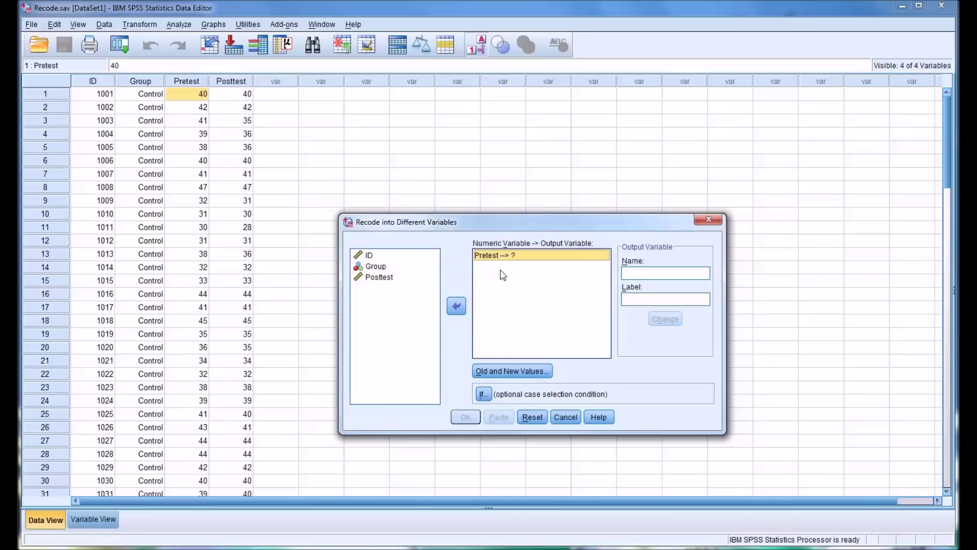
Name and label the output variable PT_Ordinal, apply the change, and open the value rules.
{"action": "left_click", "coordinate": [636, 275]}
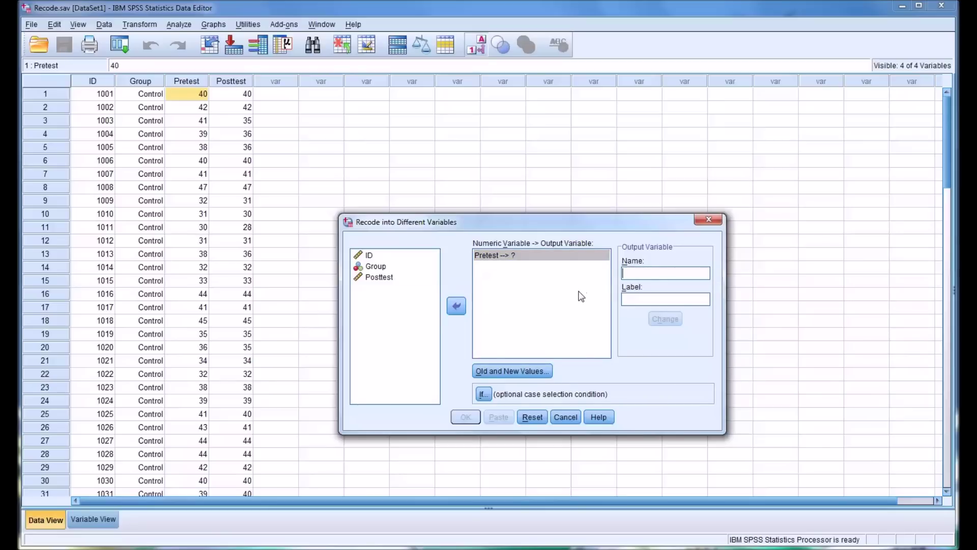
{"action": "type", "text": "PT"}
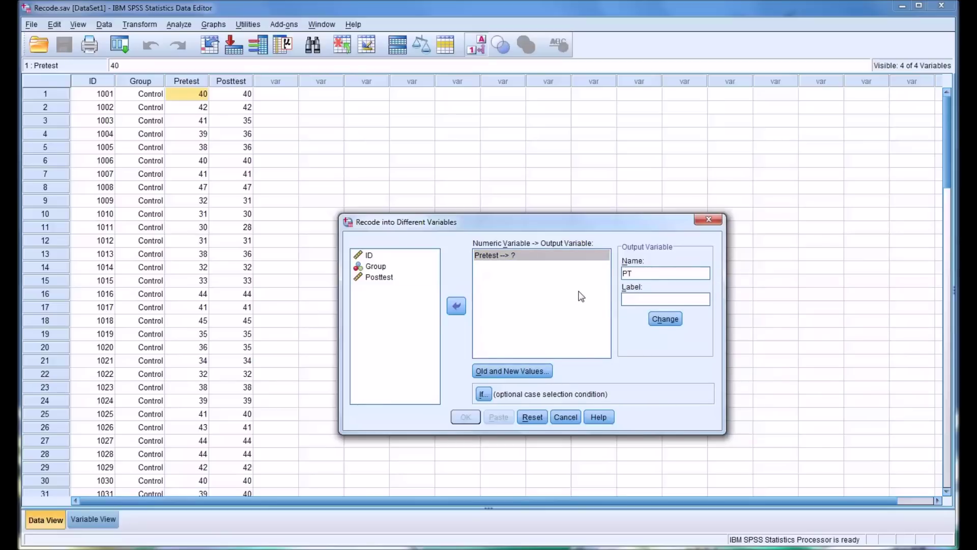
{"action": "type", "text": "_Ordinal"}
{"action": "left_click", "coordinate": [655, 299]}
{"action": "type", "text": "PT_Ordinal"}
{"action": "left_click", "coordinate": [660, 323]}
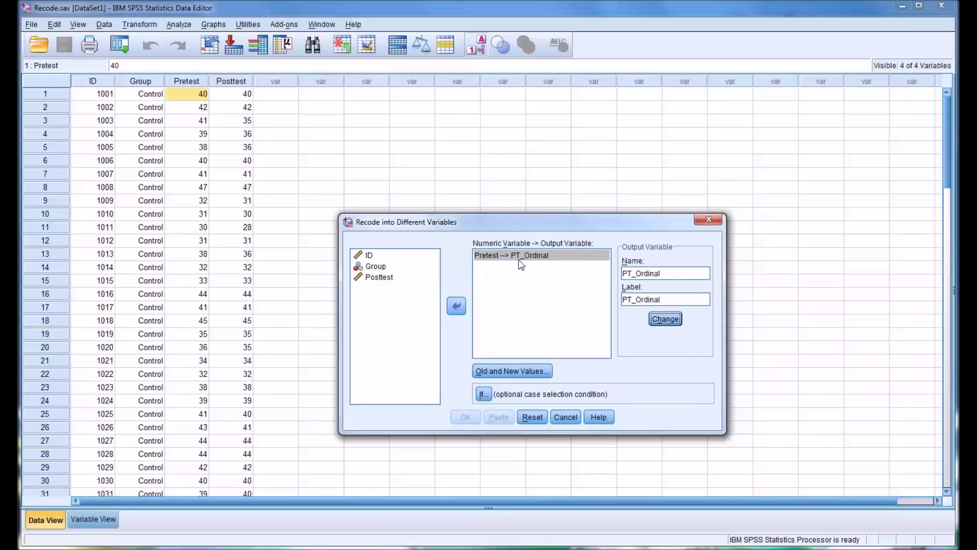
{"action": "left_click", "coordinate": [530, 373]}
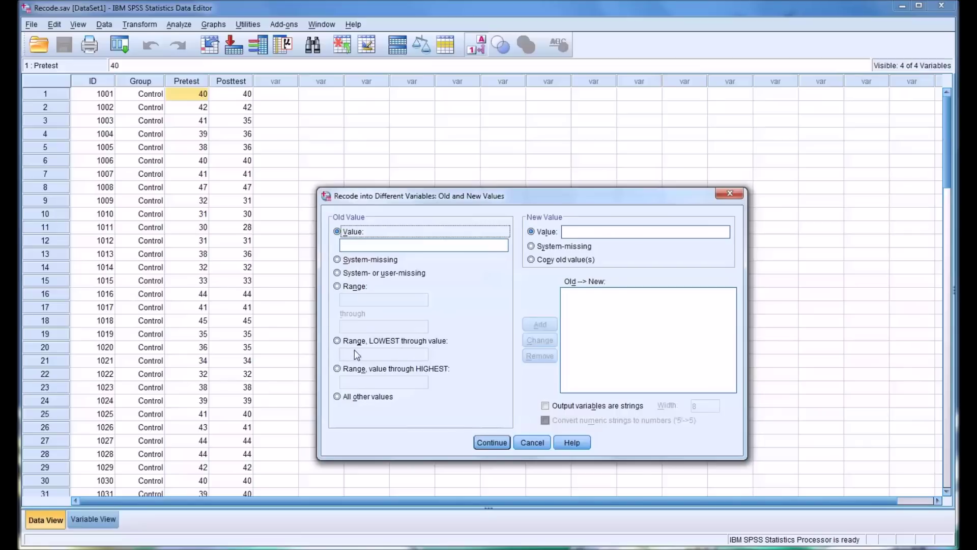
Add the rule Lowest thru 37 → 'Low' with string output variables.
{"action": "left_click", "coordinate": [337, 341]}
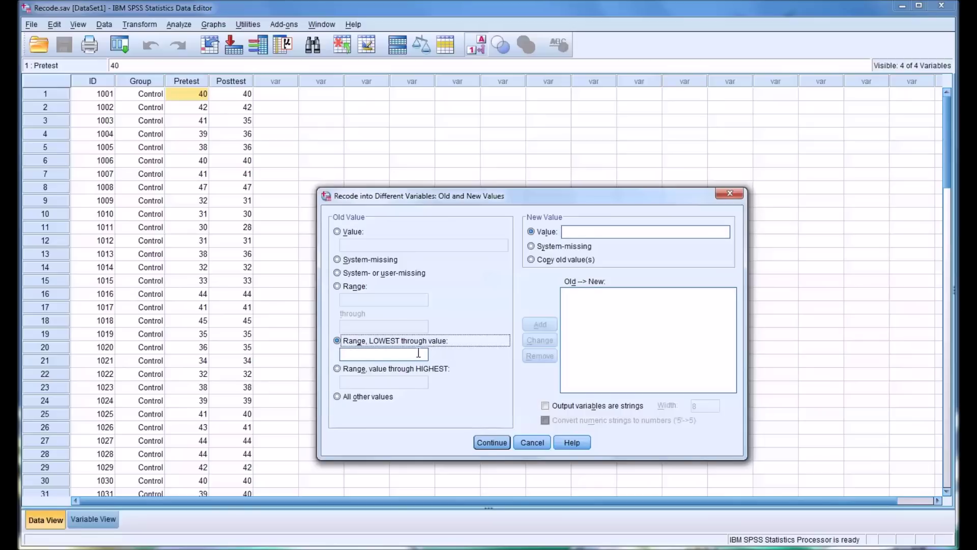
{"action": "left_click", "coordinate": [395, 355]}
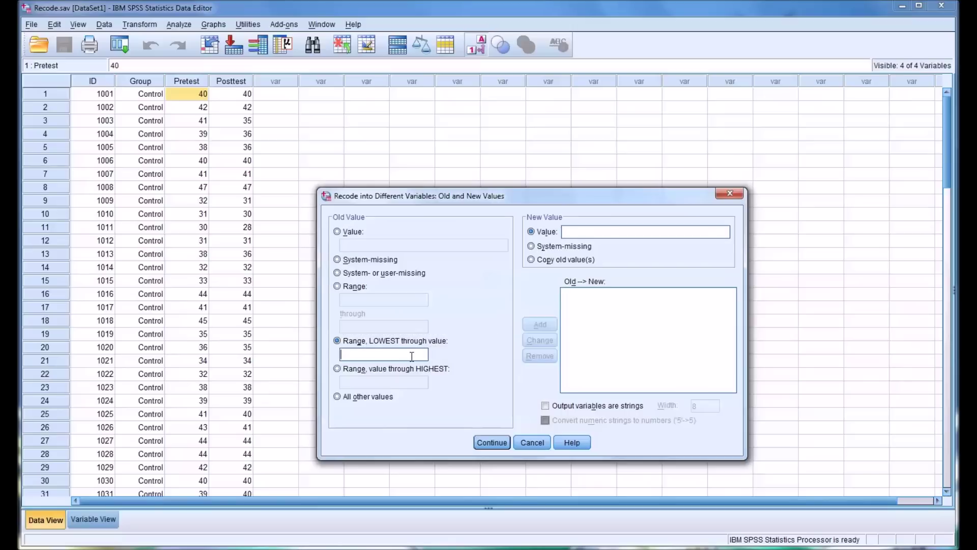
{"action": "type", "text": "37"}
{"action": "left_click", "coordinate": [546, 407]}
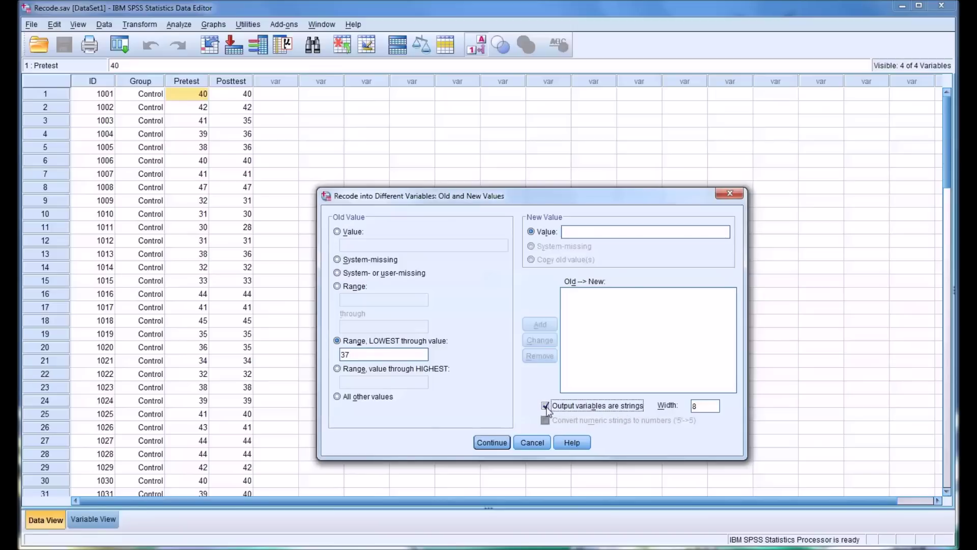
{"action": "left_click", "coordinate": [574, 232]}
{"action": "type", "text": "L"}
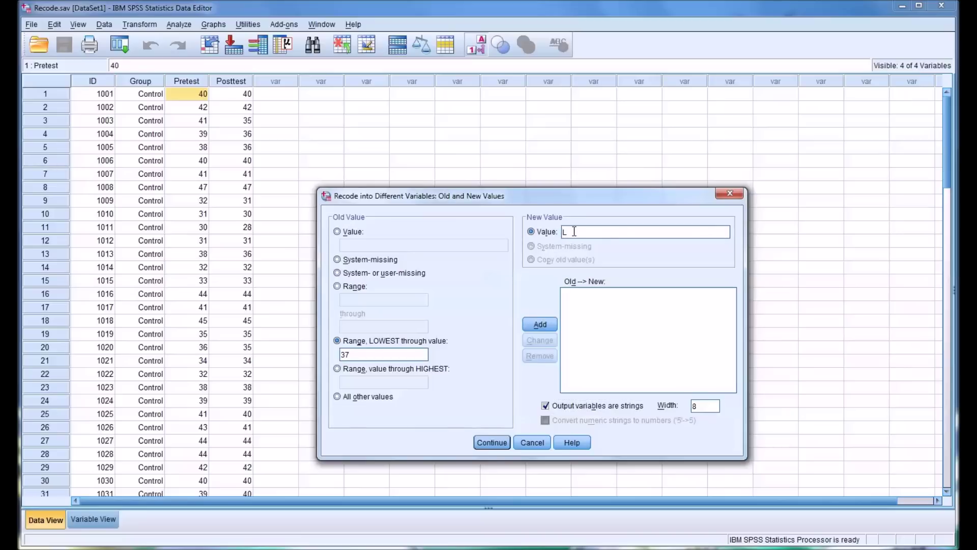
{"action": "type", "text": "ow"}
{"action": "left_click", "coordinate": [541, 320]}
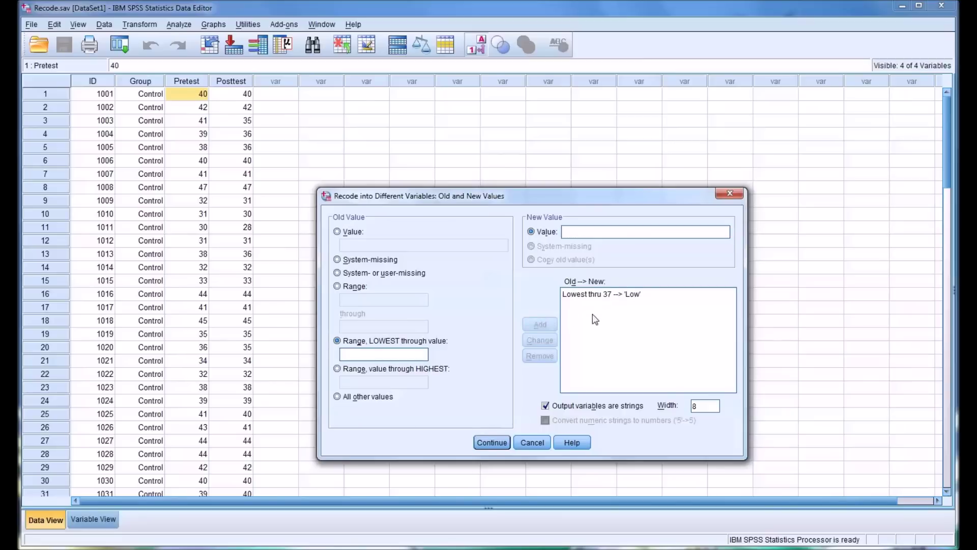
Add the range rule 38 thru 44 → 'Medium'.
{"action": "left_click", "coordinate": [338, 287]}
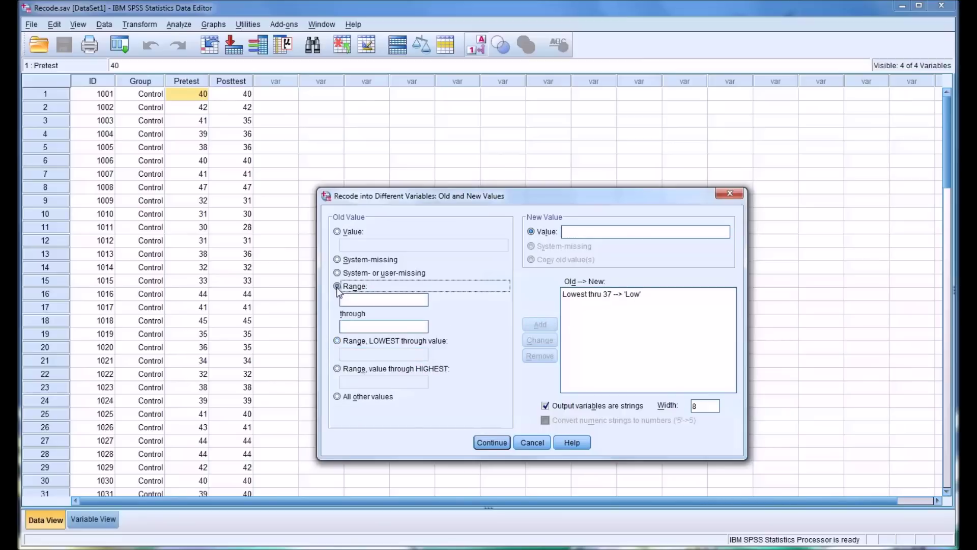
{"action": "left_click", "coordinate": [370, 300]}
{"action": "type", "text": "38"}
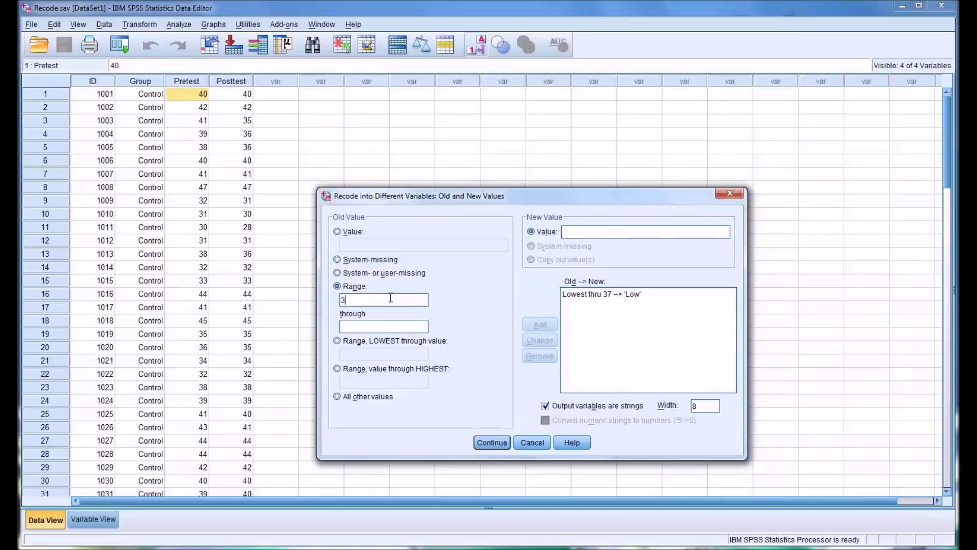
{"action": "left_click", "coordinate": [369, 327]}
{"action": "type", "text": "44"}
{"action": "type", "text": "Med"}
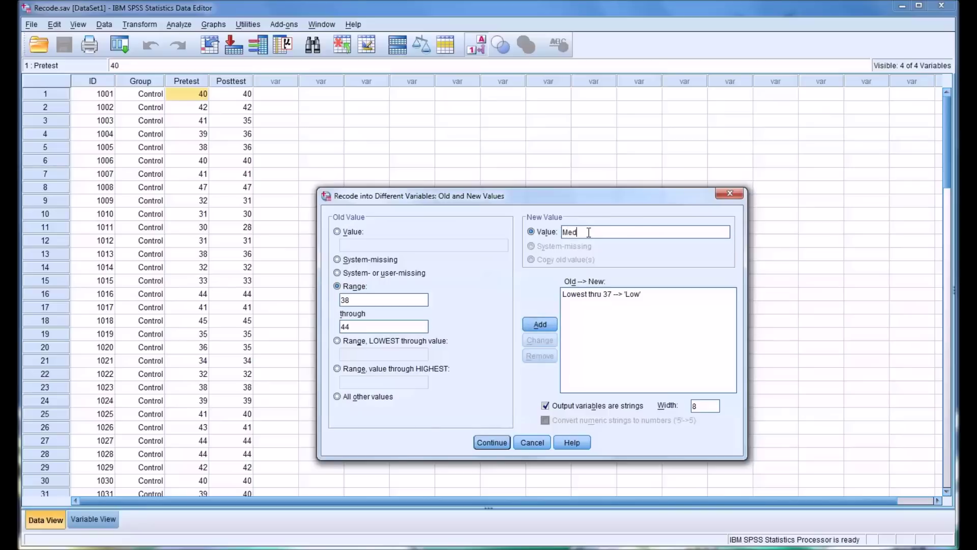
{"action": "type", "text": "ium"}
{"action": "left_click", "coordinate": [540, 325]}
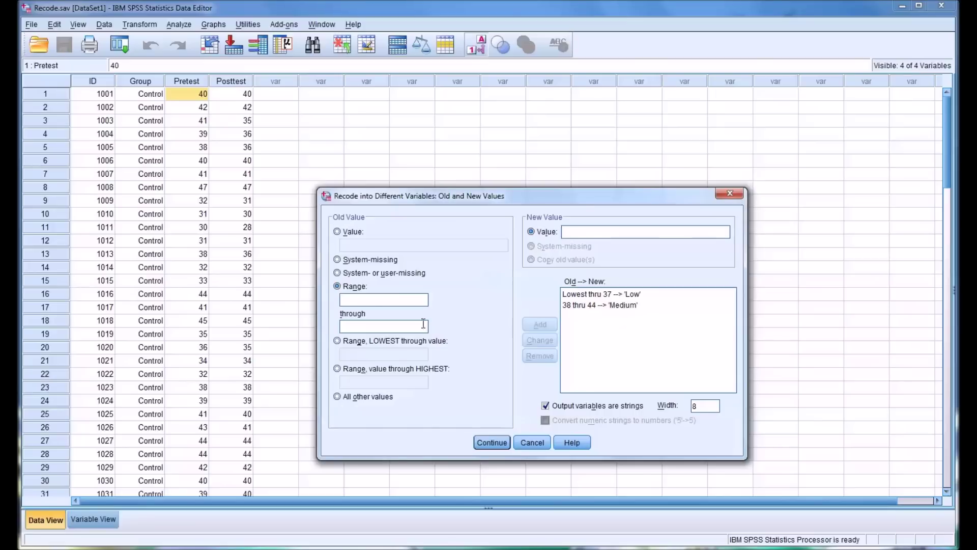
Add the rule 45 thru Highest → 'High'.
{"action": "left_click", "coordinate": [338, 368]}
{"action": "left_click", "coordinate": [385, 382]}
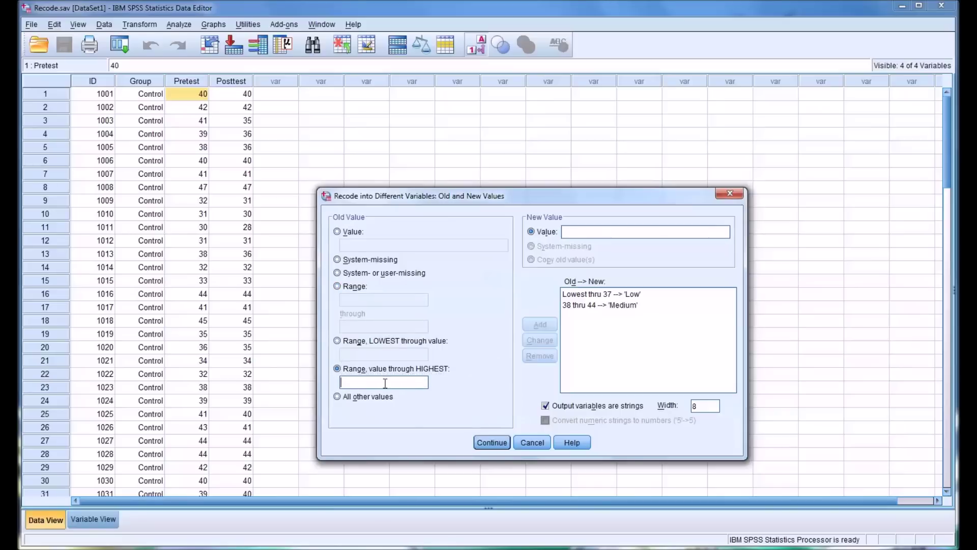
{"action": "type", "text": "45"}
{"action": "type", "text": "High"}
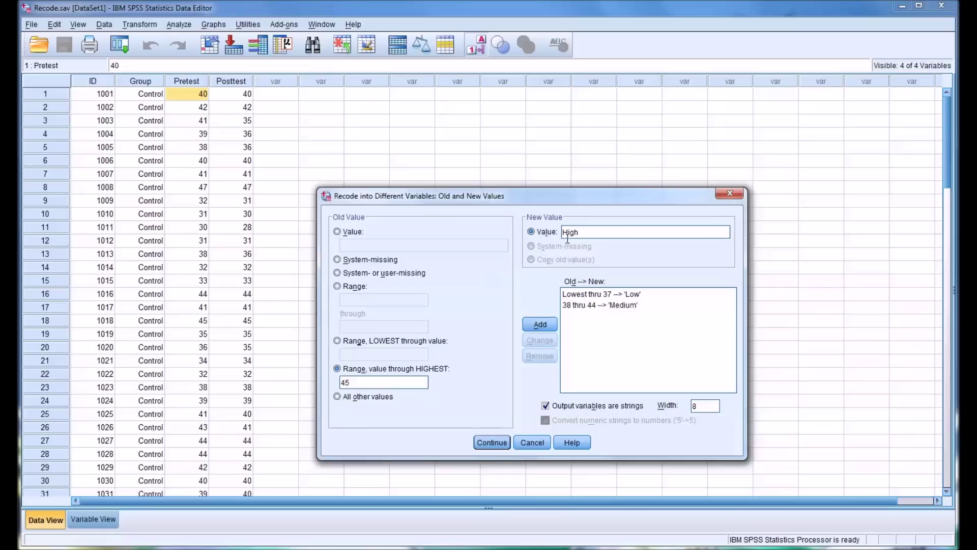
{"action": "left_click", "coordinate": [548, 320]}
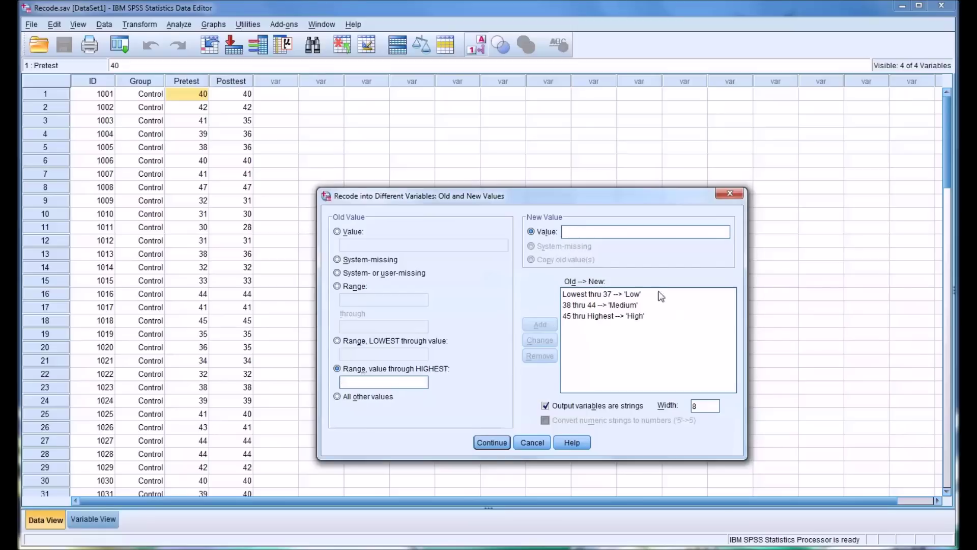
Confirm the value rules, run the recode into PT_Ordinal, and return to the Data Editor.
{"action": "left_click", "coordinate": [492, 443]}
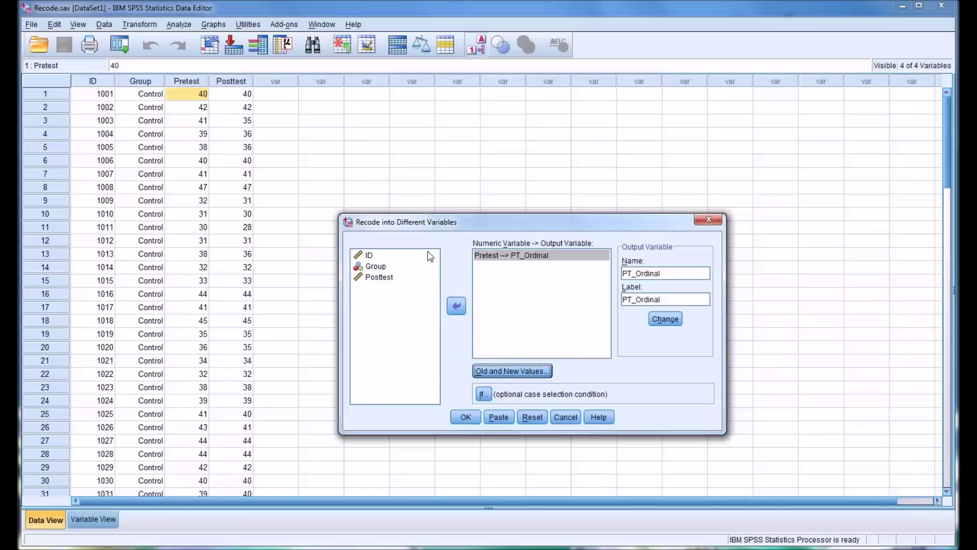
{"action": "left_click", "coordinate": [465, 417]}
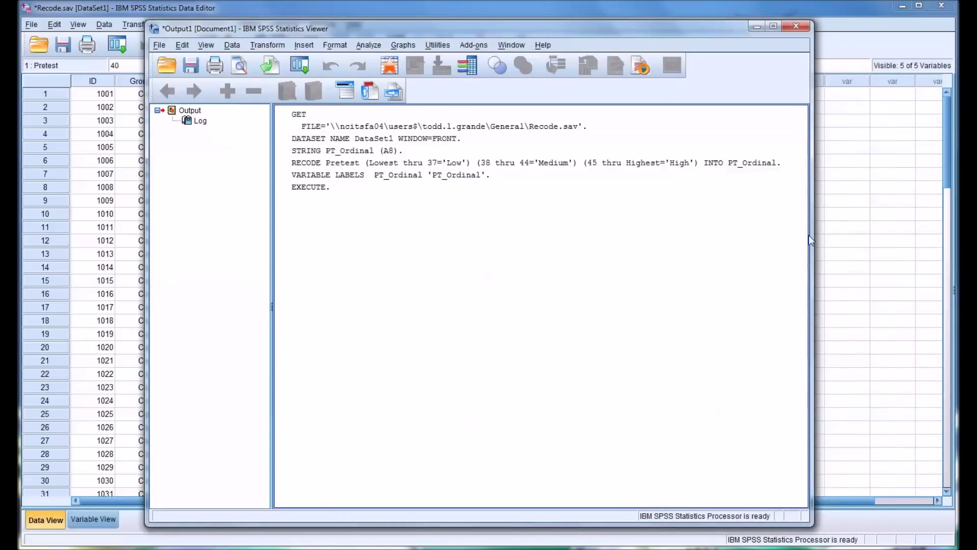
{"action": "left_click", "coordinate": [830, 245]}
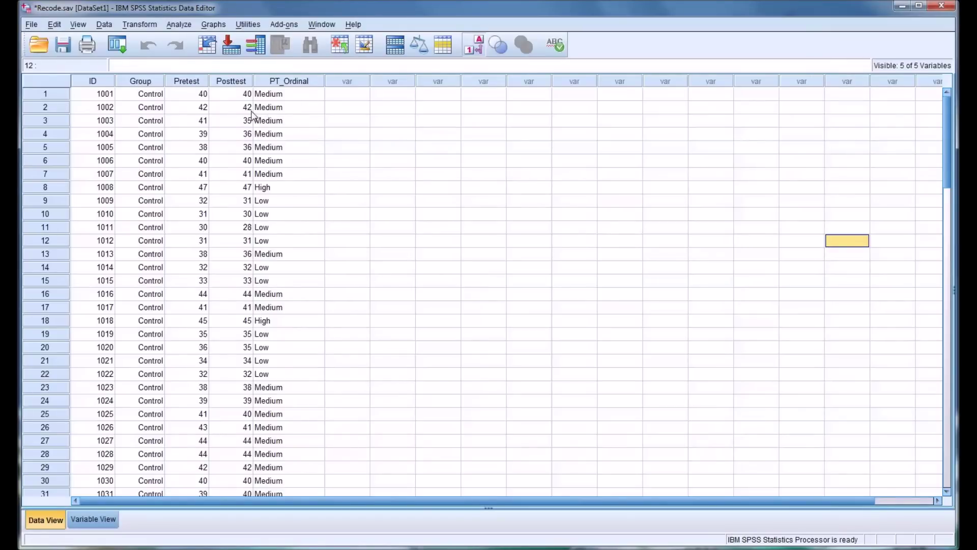
{"action": "left_click", "coordinate": [202, 96]}
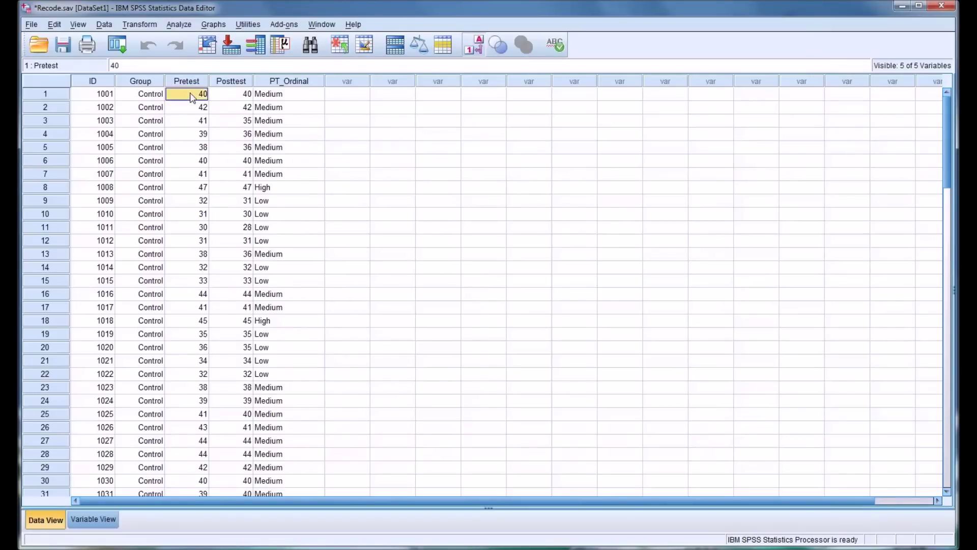
{"action": "left_click", "coordinate": [286, 96]}
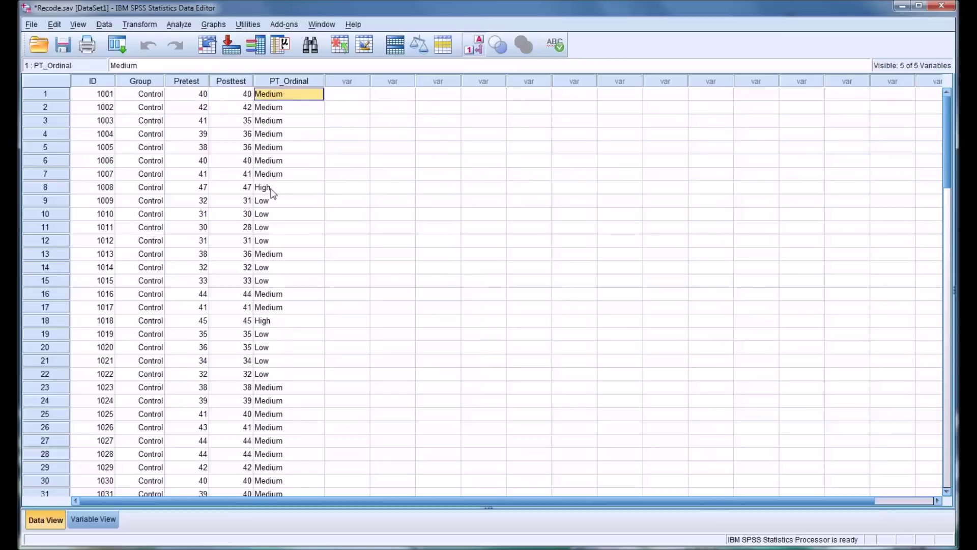
{"action": "left_click", "coordinate": [273, 189]}
{"action": "left_click", "coordinate": [277, 202]}
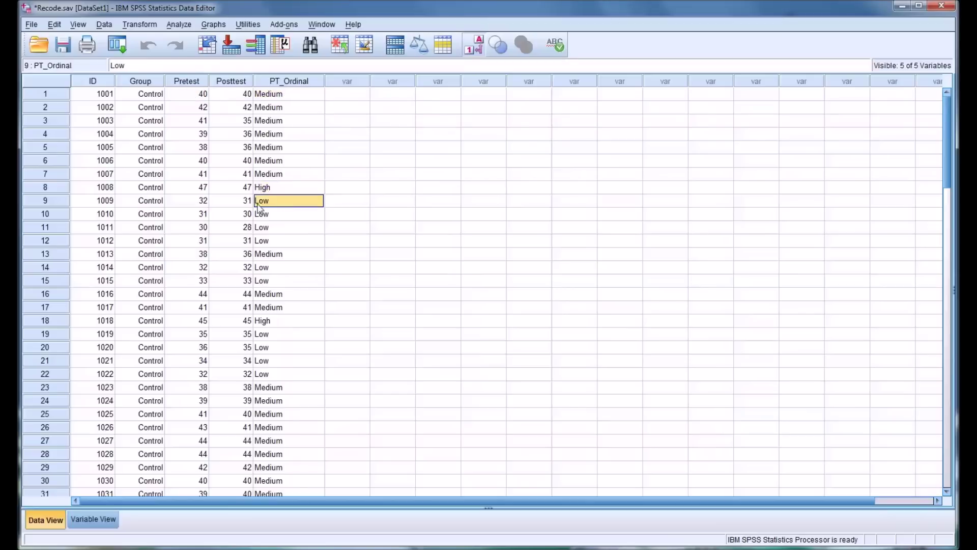
{"action": "left_click", "coordinate": [187, 82]}
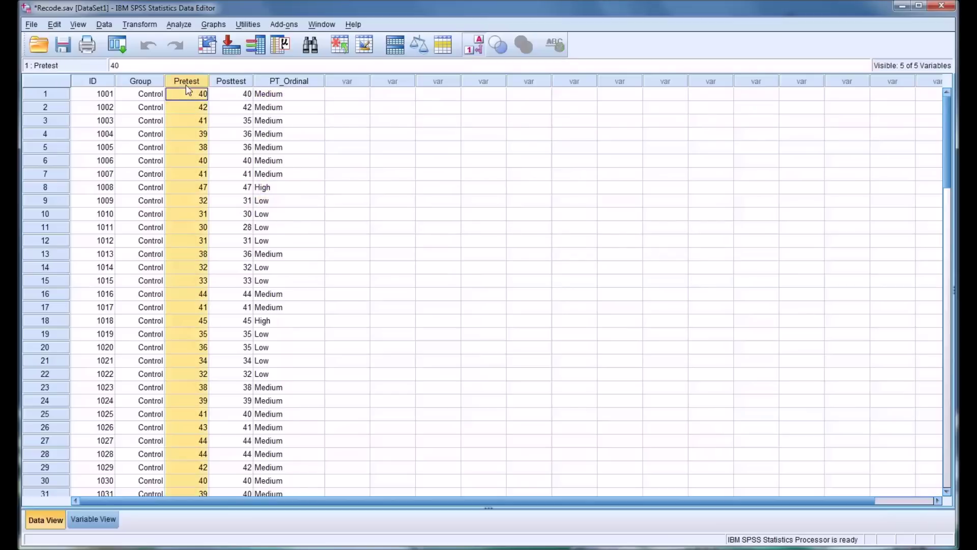
{"action": "left_click", "coordinate": [188, 202]}
{"action": "left_click", "coordinate": [283, 202]}
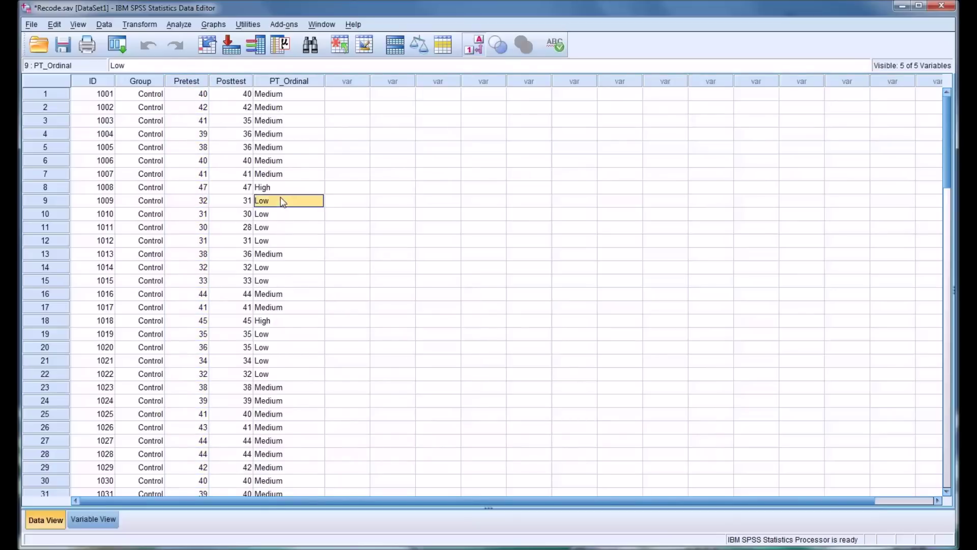
{"action": "left_click", "coordinate": [203, 161]}
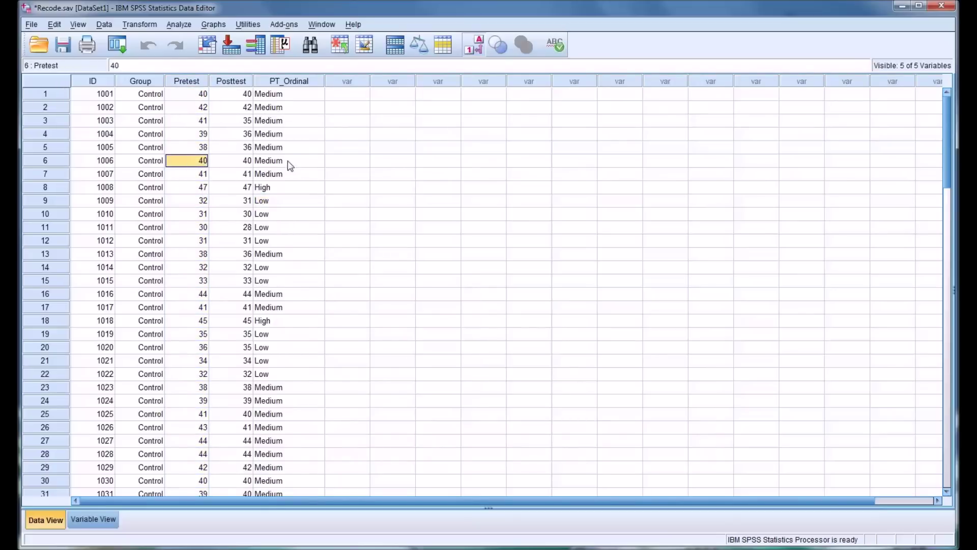
{"action": "left_click", "coordinate": [288, 161]}
{"action": "scroll", "coordinate": [281, 240], "scroll_direction": "down", "scroll_amount": 1}
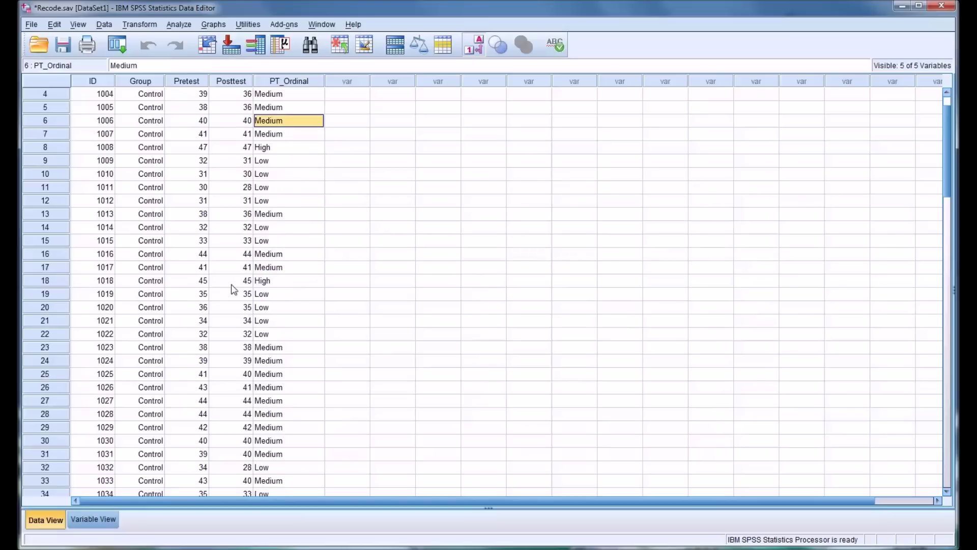
{"action": "left_click", "coordinate": [198, 282]}
{"action": "left_click", "coordinate": [282, 282]}
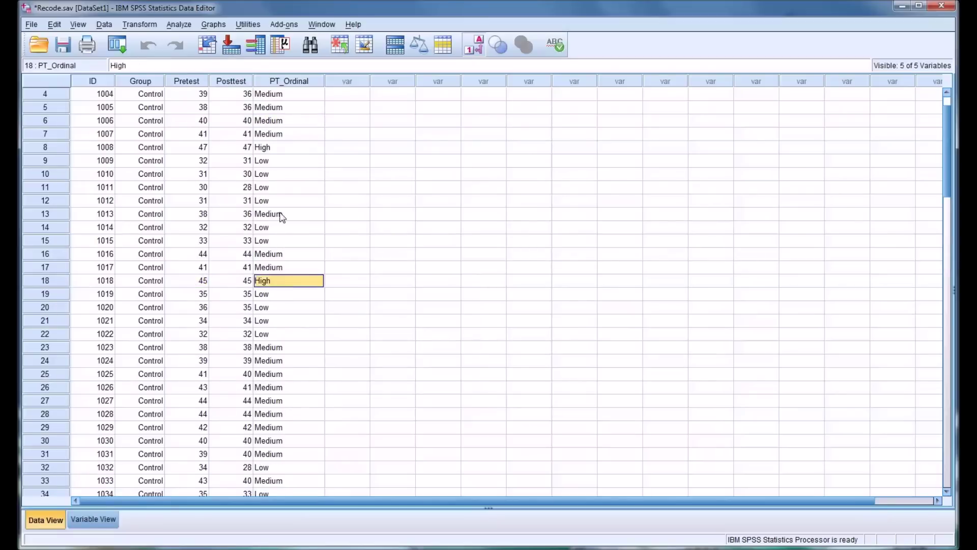
{"action": "scroll", "coordinate": [281, 216], "scroll_direction": "up", "scroll_amount": 1}
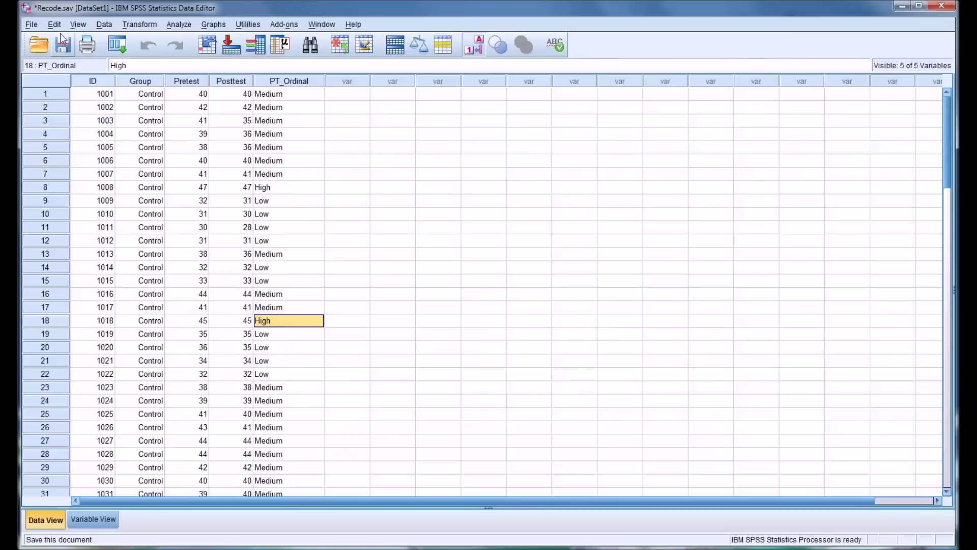
Reopen the recode value rules and remove the 45 thru Highest rule.
{"action": "left_click", "coordinate": [140, 24]}
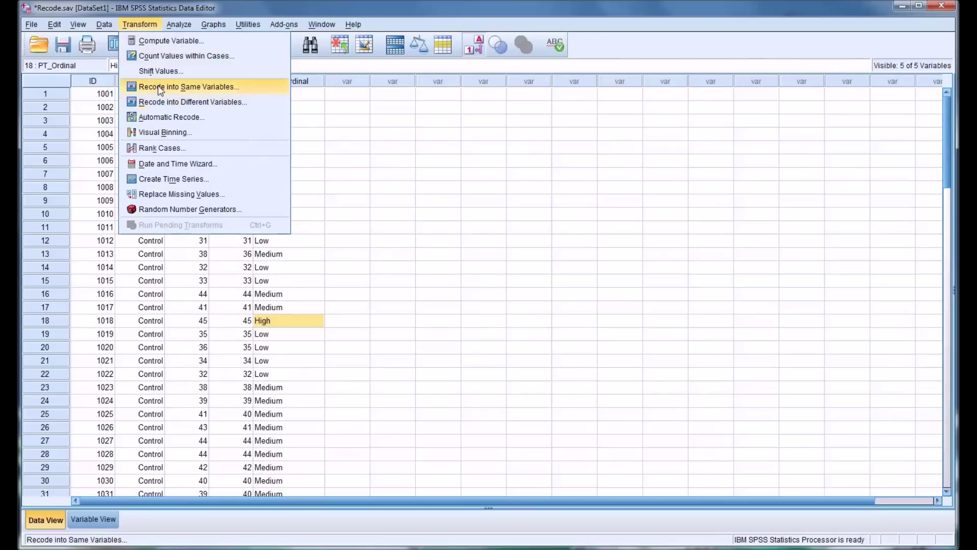
{"action": "left_click", "coordinate": [164, 101]}
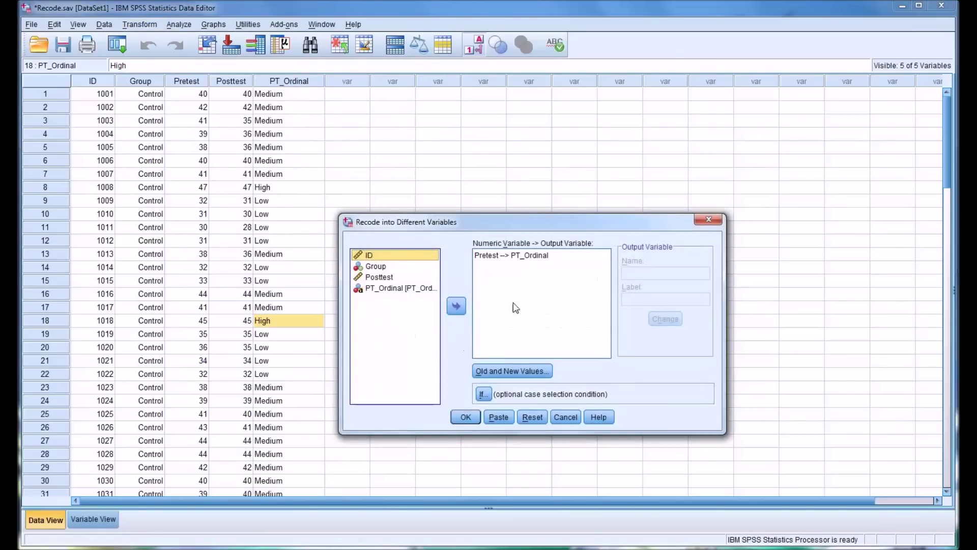
{"action": "left_click", "coordinate": [506, 372]}
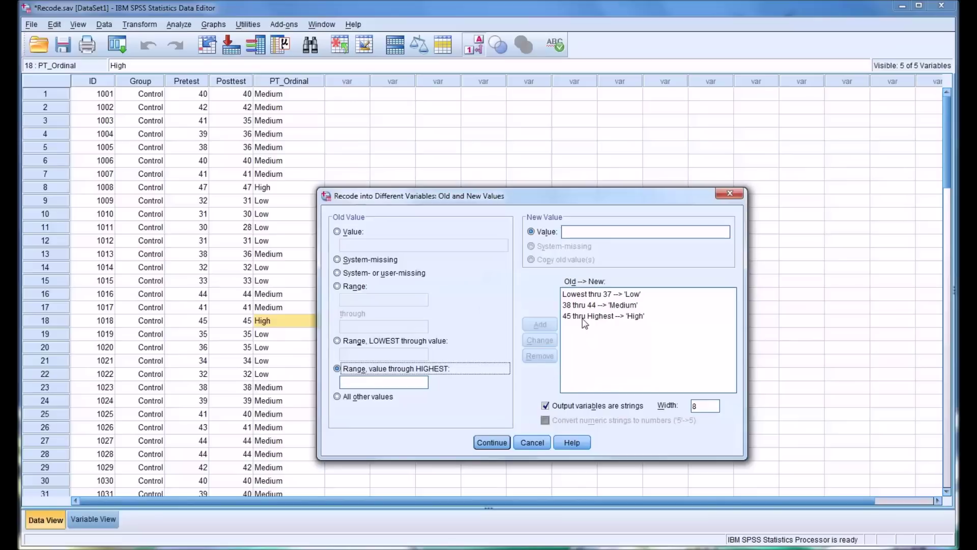
{"action": "left_click", "coordinate": [584, 318]}
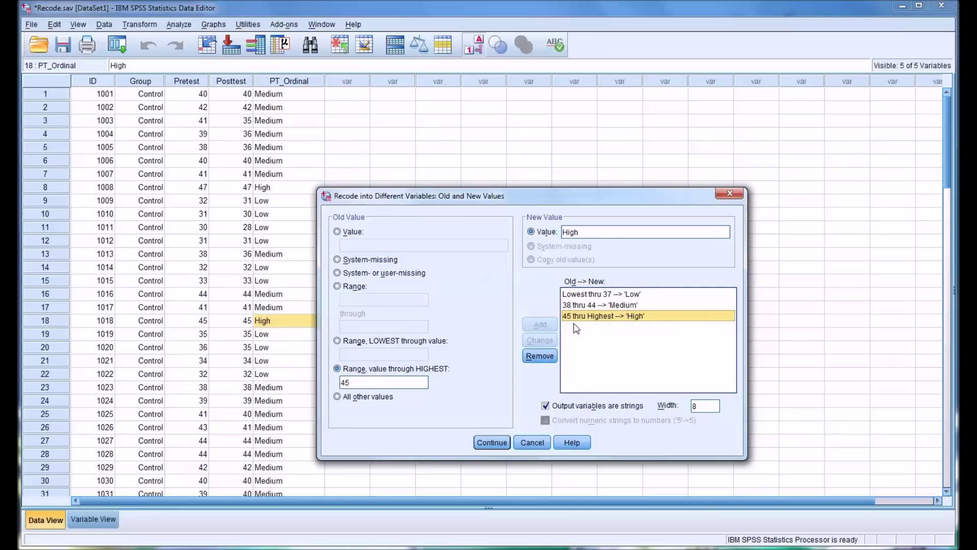
{"action": "left_click", "coordinate": [535, 362]}
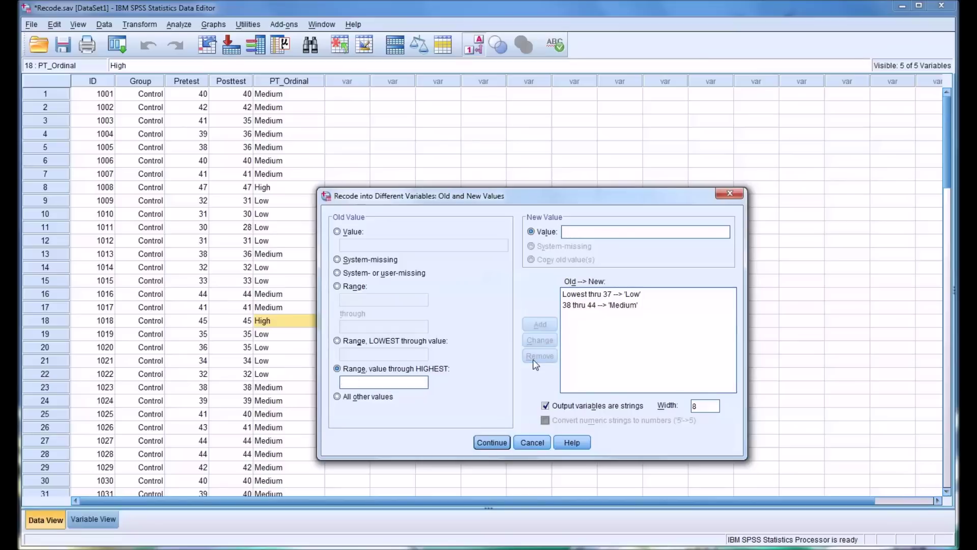
Add the range rule 45 thru 49 → 'High'.
{"action": "left_click", "coordinate": [337, 287]}
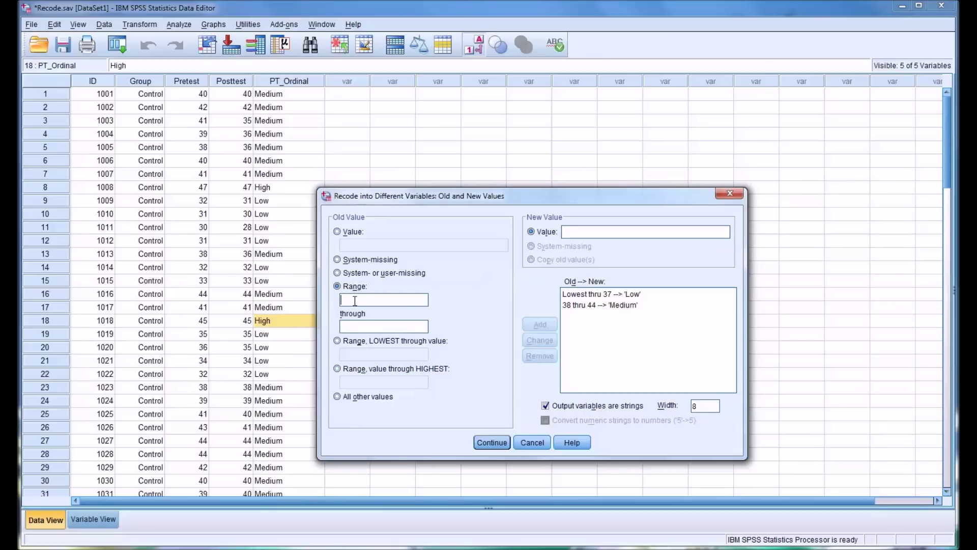
{"action": "type", "text": "45"}
{"action": "left_click", "coordinate": [369, 328]}
{"action": "type", "text": "49"}
{"action": "left_click", "coordinate": [580, 232]}
{"action": "type", "text": "High"}
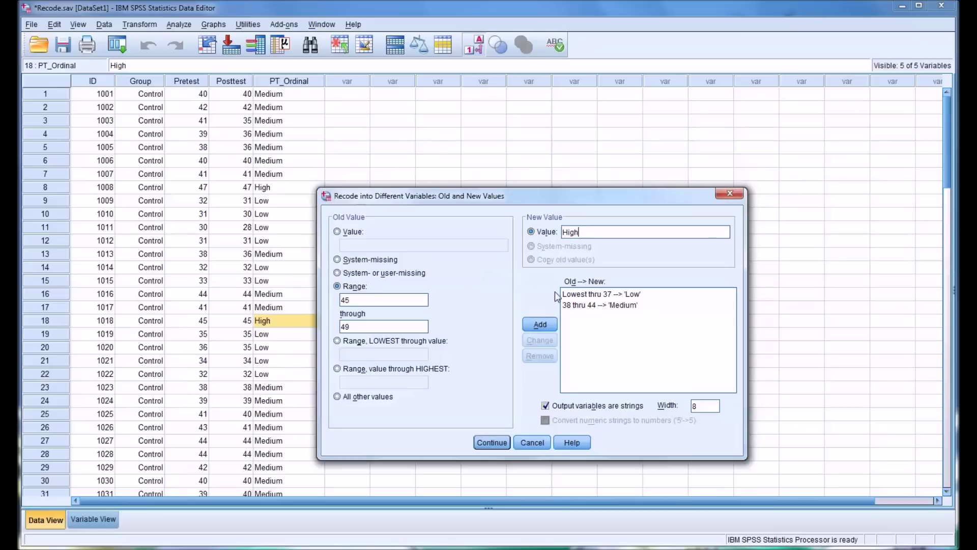
{"action": "left_click", "coordinate": [530, 325]}
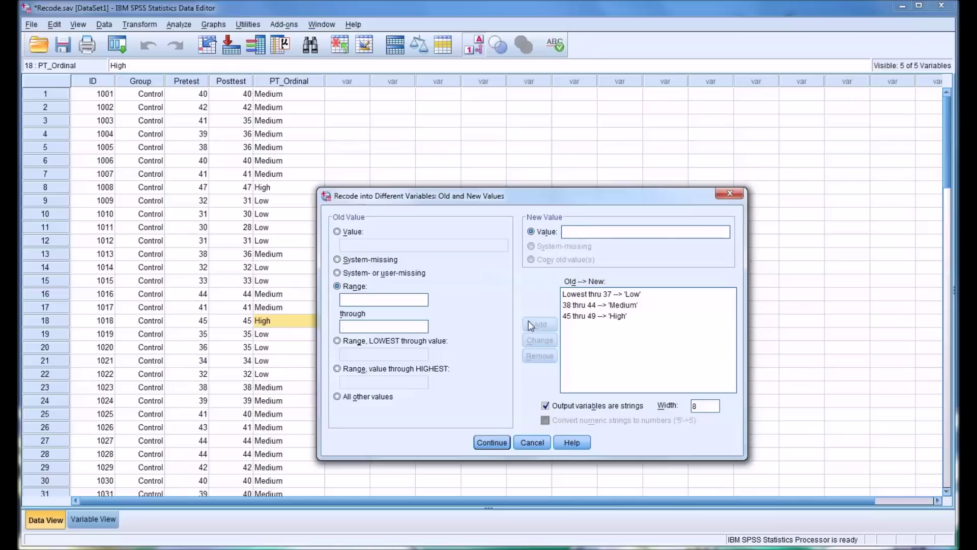
Add the single-value rule 50 → 'Caution' and confirm the value rules.
{"action": "left_click", "coordinate": [337, 232]}
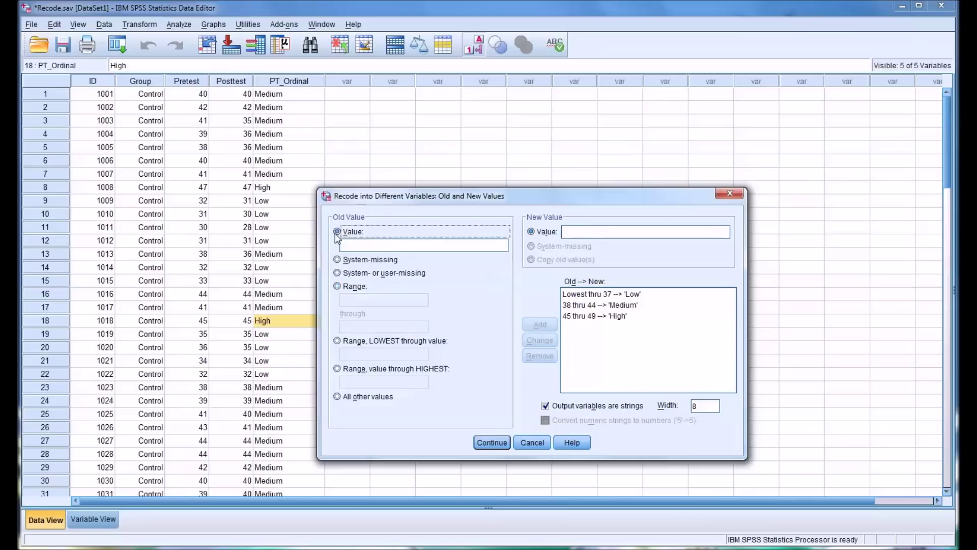
{"action": "left_click", "coordinate": [362, 247]}
{"action": "type", "text": "50"}
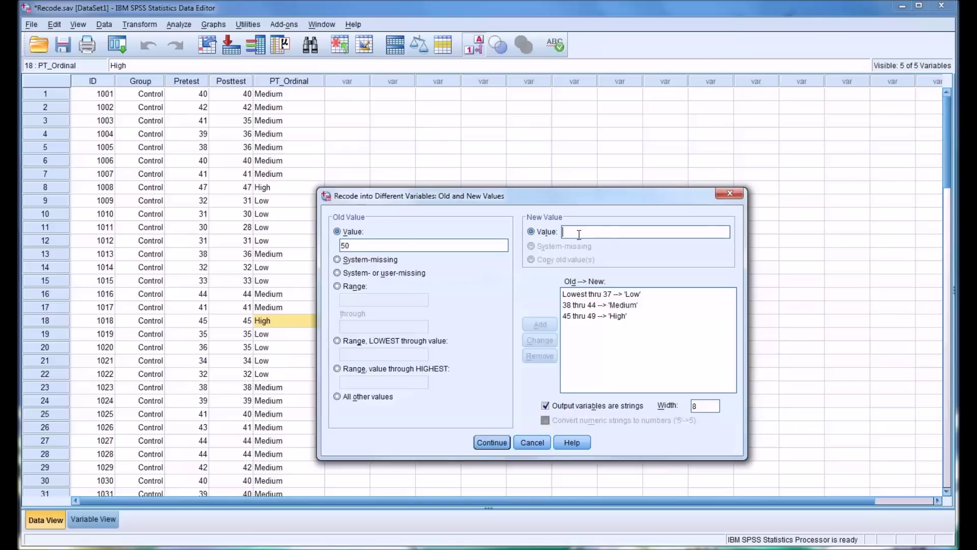
{"action": "type", "text": "Cau"}
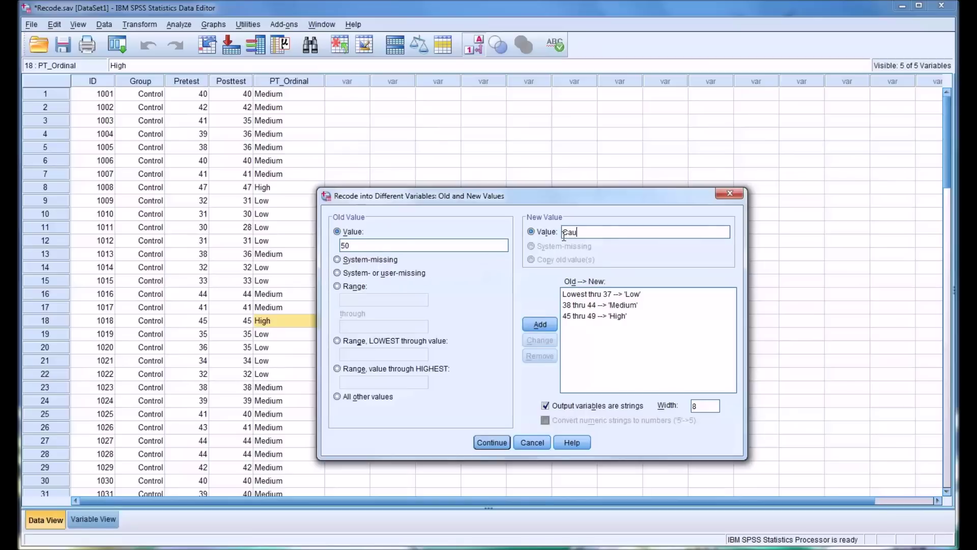
{"action": "type", "text": "tion"}
{"action": "left_click", "coordinate": [536, 326]}
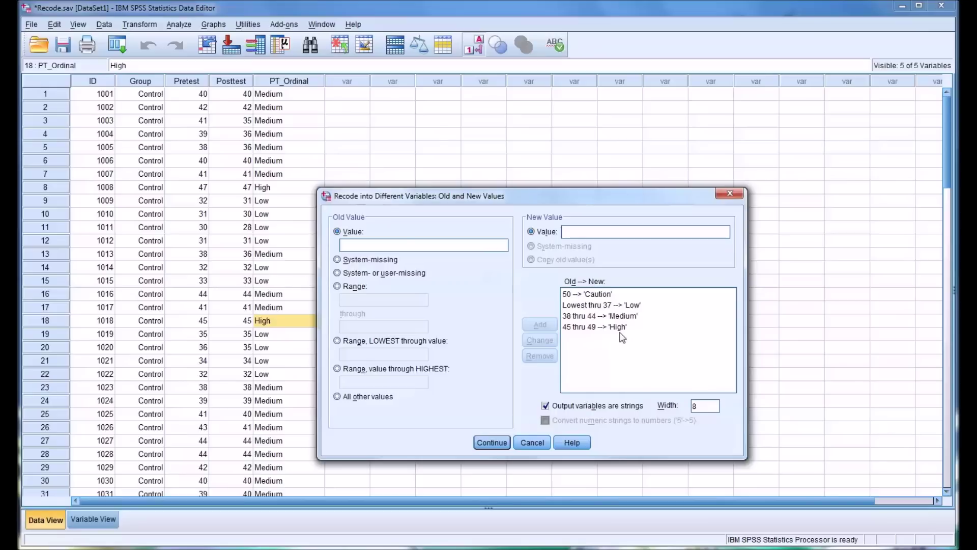
{"action": "left_click", "coordinate": [494, 441]}
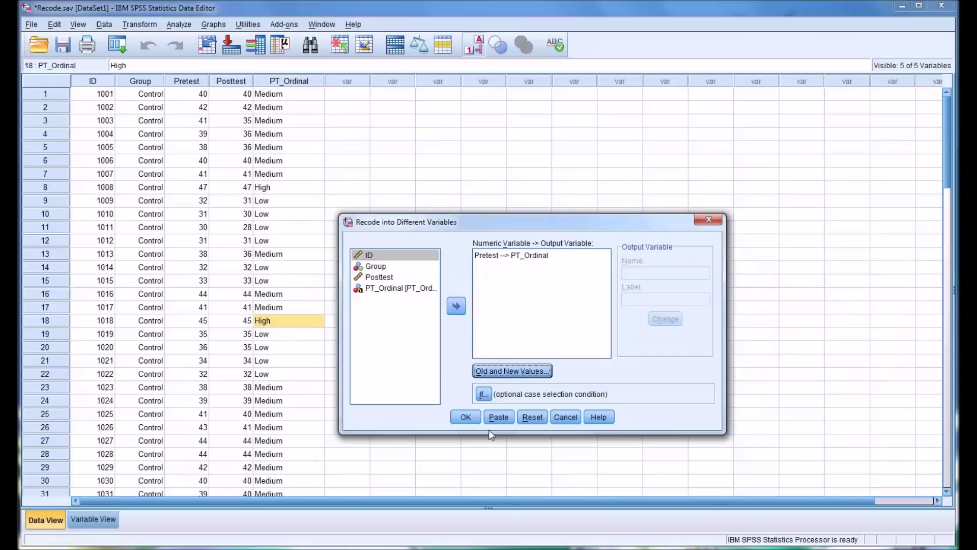
Rerun the recode and check that row 89's Pretest score of 50 reads Caution.
{"action": "left_click", "coordinate": [466, 417]}
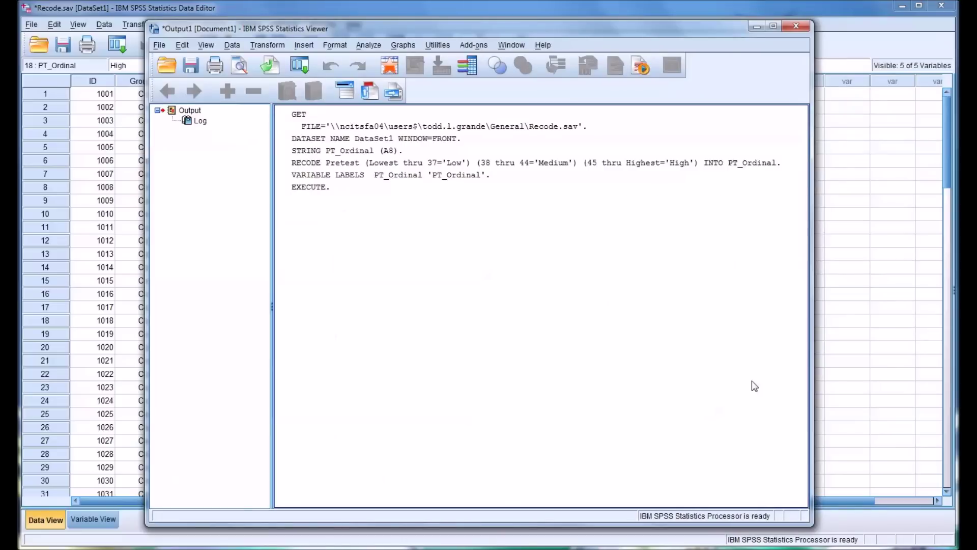
{"action": "left_click", "coordinate": [886, 367]}
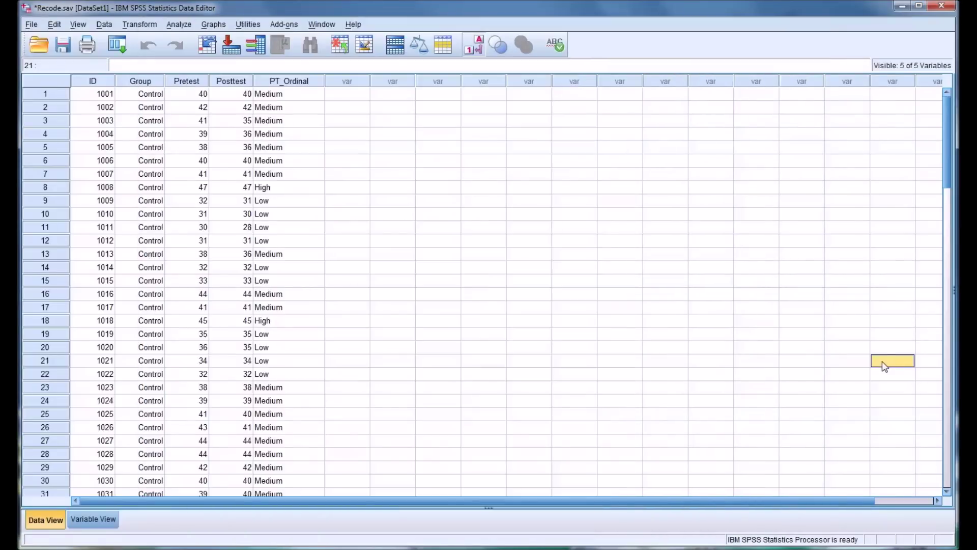
{"action": "left_click", "coordinate": [311, 296]}
{"action": "scroll", "coordinate": [293, 321], "scroll_direction": "down", "scroll_amount": 3}
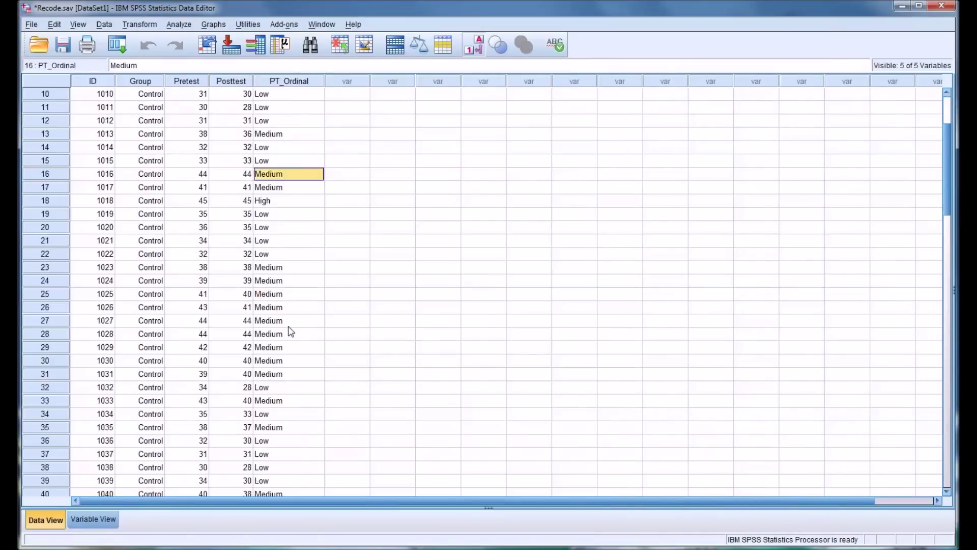
{"action": "scroll", "coordinate": [291, 331], "scroll_direction": "down", "scroll_amount": 4}
{"action": "scroll", "coordinate": [292, 332], "scroll_direction": "down", "scroll_amount": 8}
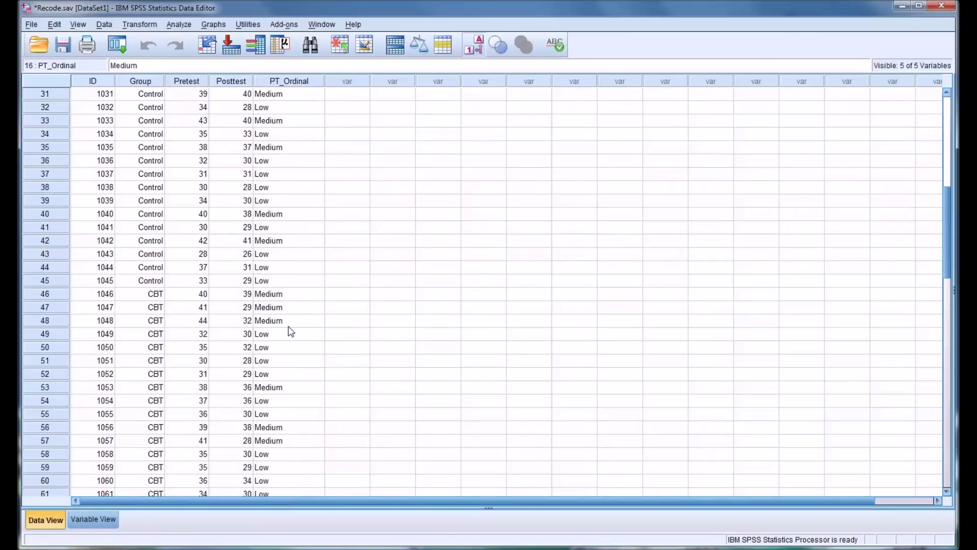
{"action": "scroll", "coordinate": [291, 332], "scroll_direction": "down", "scroll_amount": 6}
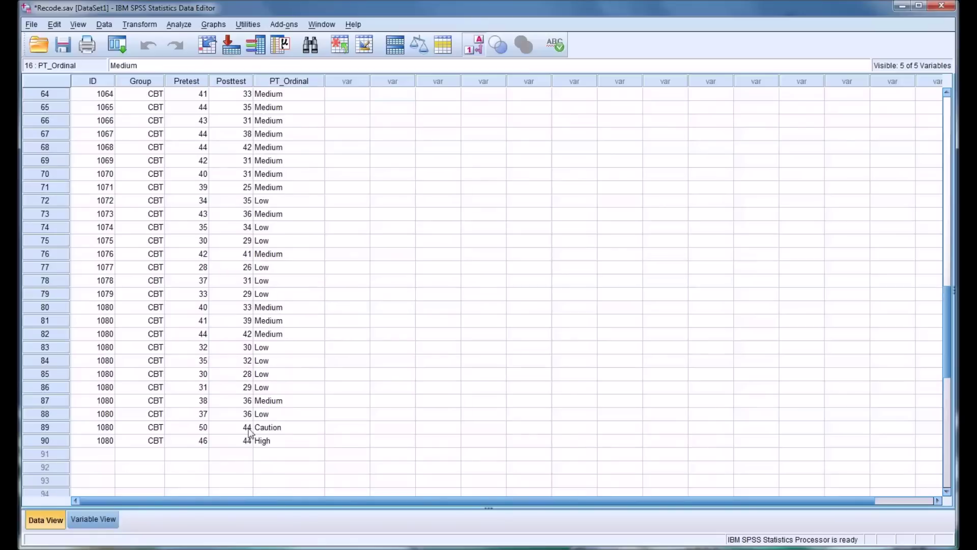
{"action": "left_click", "coordinate": [286, 428]}
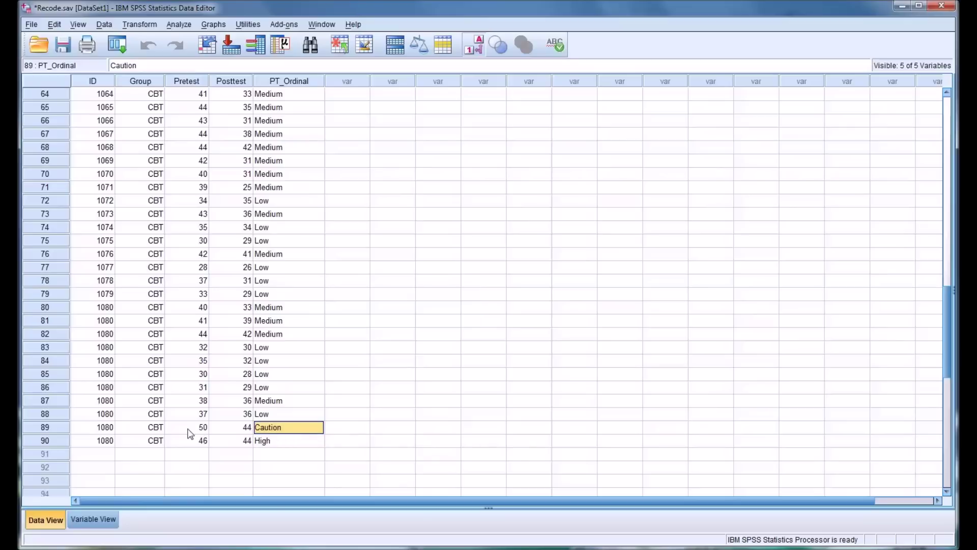
{"action": "scroll", "coordinate": [248, 422], "scroll_direction": "up", "scroll_amount": 8}
{"action": "scroll", "coordinate": [249, 420], "scroll_direction": "up", "scroll_amount": 13}
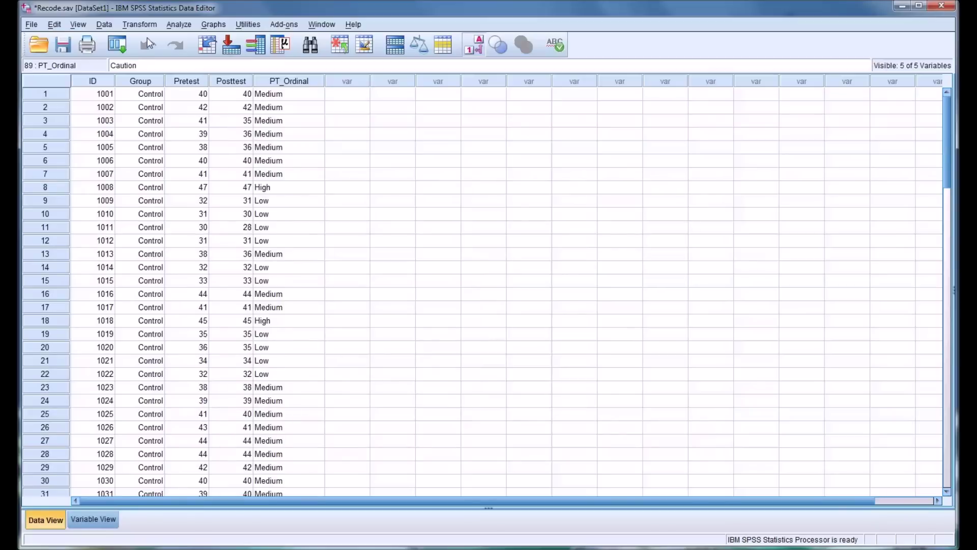
{"action": "left_click", "coordinate": [139, 24]}
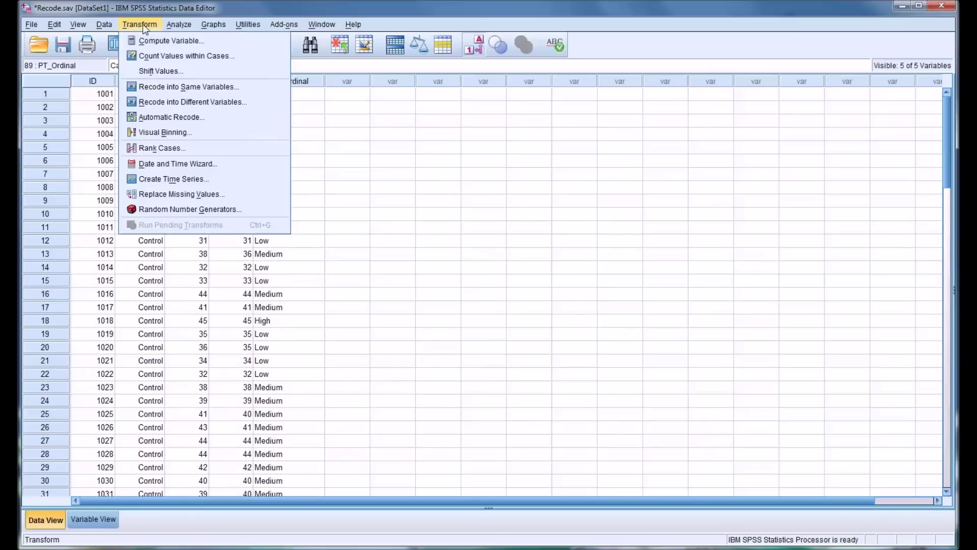
Reopen the Pretest → PT_Ordinal value rules and review the four rules and Range options.
{"action": "left_click", "coordinate": [162, 102]}
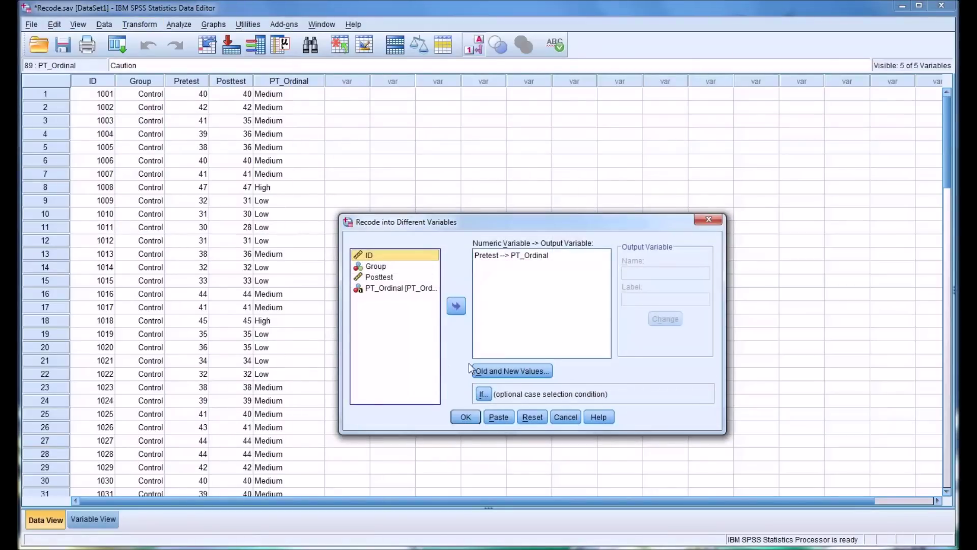
{"action": "left_click", "coordinate": [489, 371]}
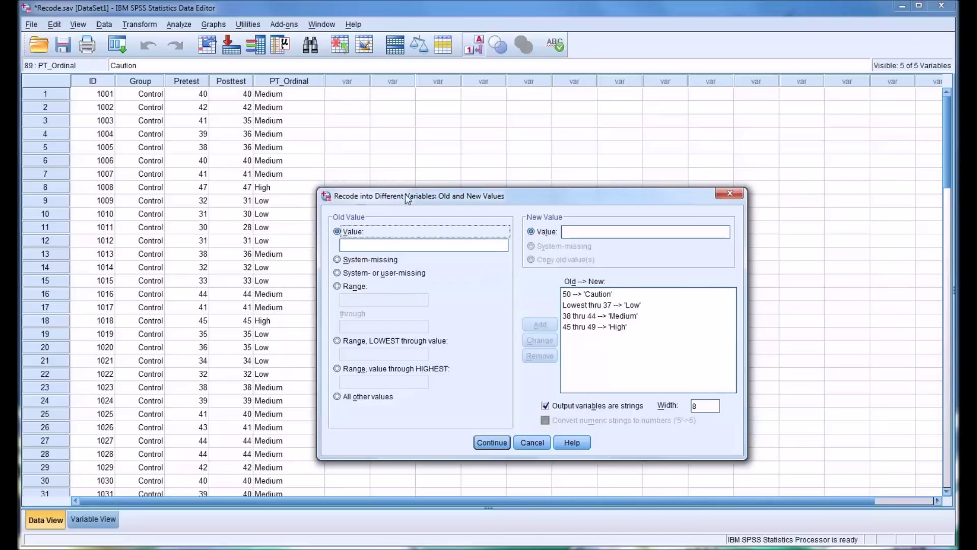
{"action": "left_click_drag", "start_coordinate": [407, 199], "coordinate": [409, 178]}
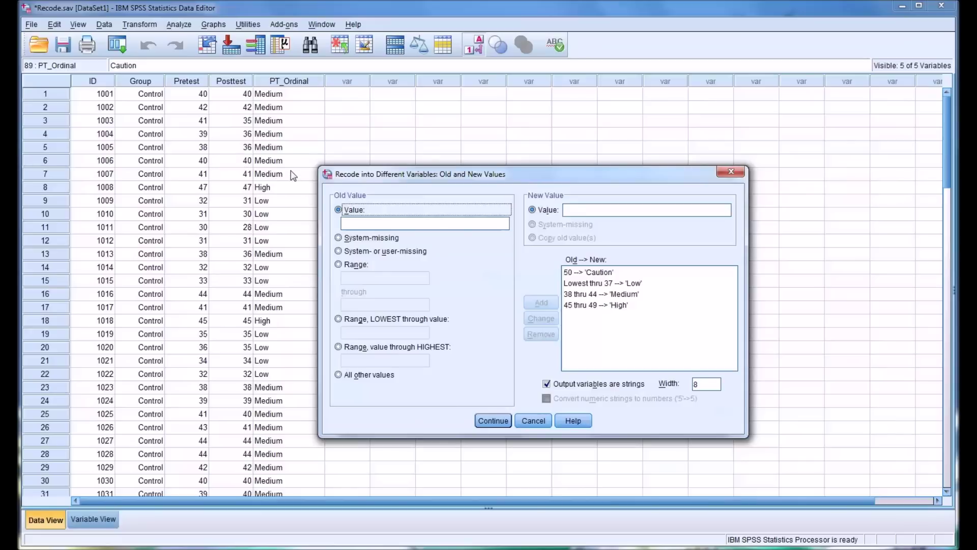
{"action": "left_click_drag", "start_coordinate": [458, 174], "coordinate": [457, 195]}
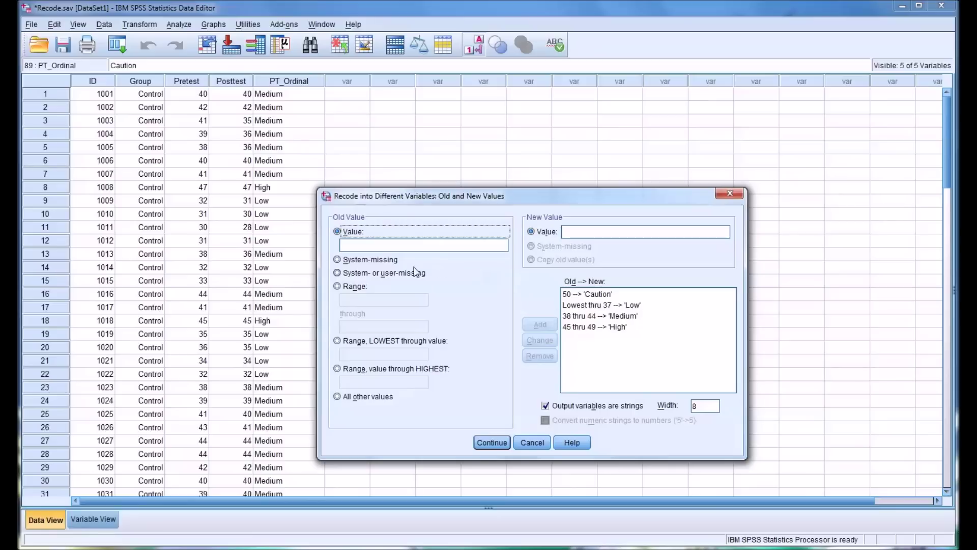
{"action": "left_click", "coordinate": [338, 286]}
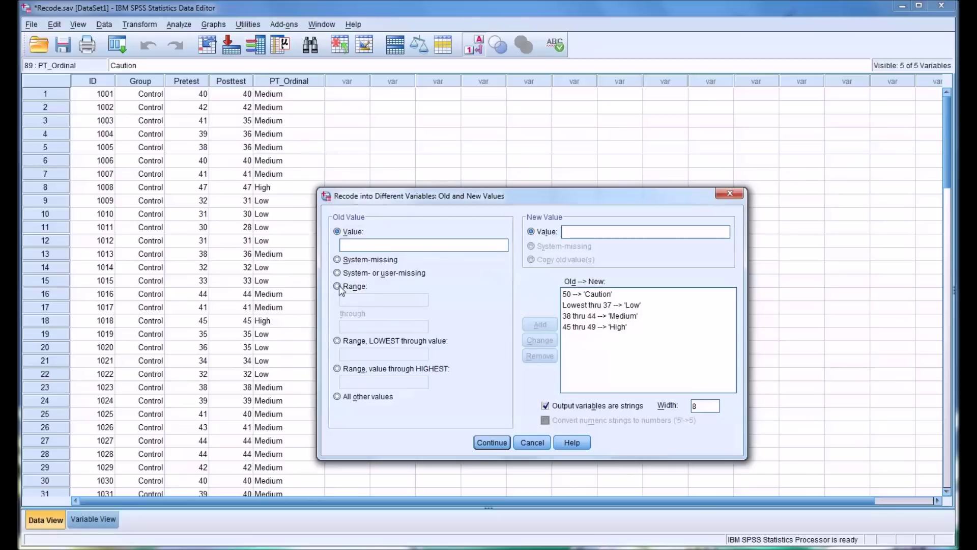
{"action": "left_click", "coordinate": [338, 341]}
{"action": "left_click", "coordinate": [337, 368]}
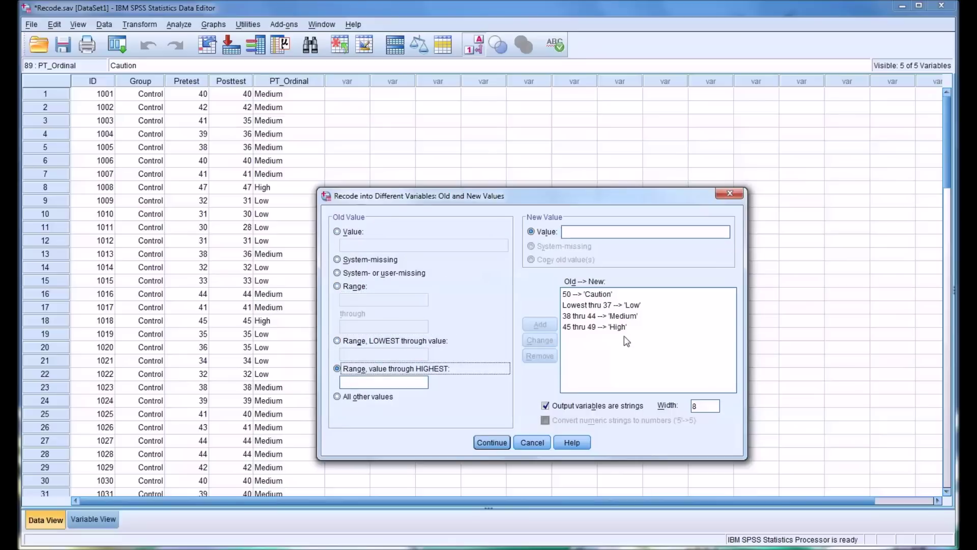
{"action": "left_click", "coordinate": [606, 330]}
Switch to numeric output, clearing the text rules, and add the rule 50 → 55.
{"action": "left_click", "coordinate": [337, 233]}
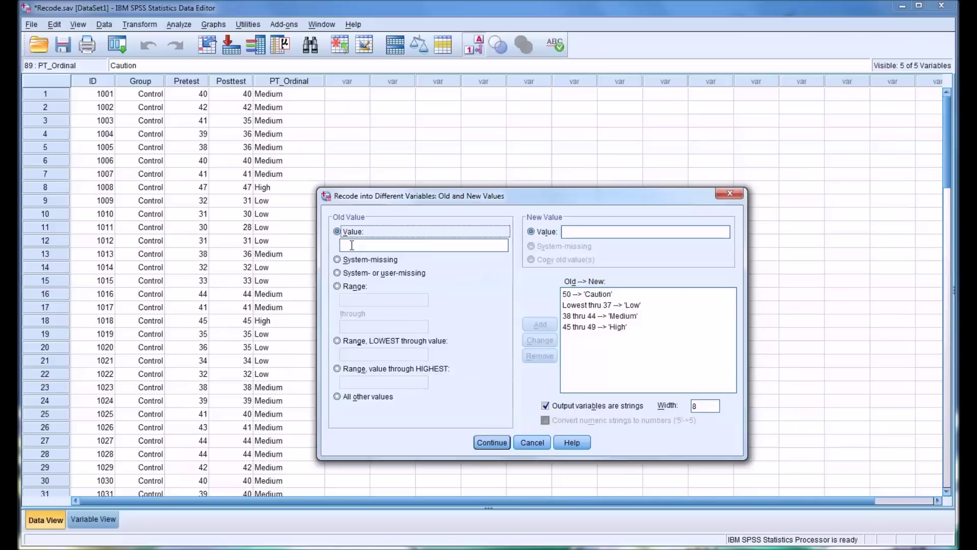
{"action": "left_click", "coordinate": [355, 246]}
{"action": "type", "text": "50"}
{"action": "left_click", "coordinate": [545, 405]}
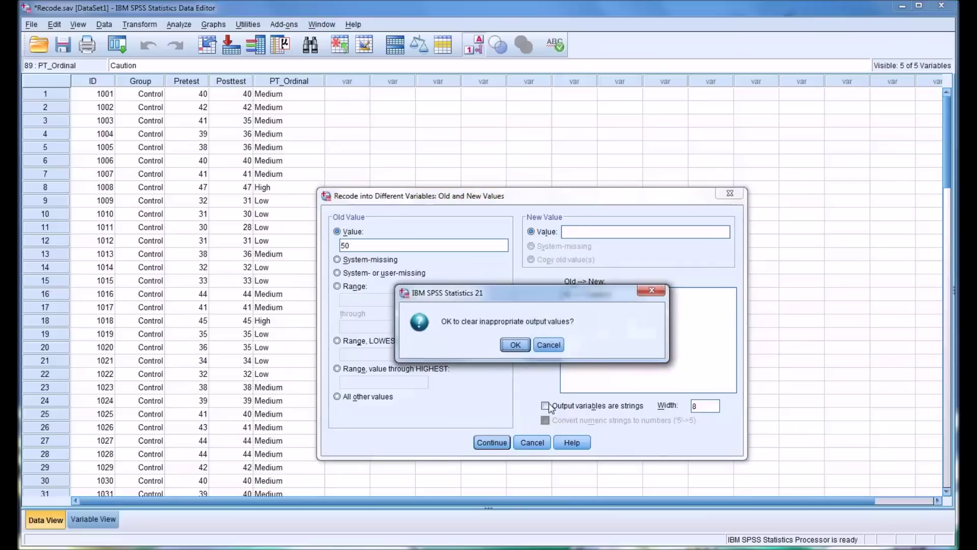
{"action": "left_click", "coordinate": [515, 345]}
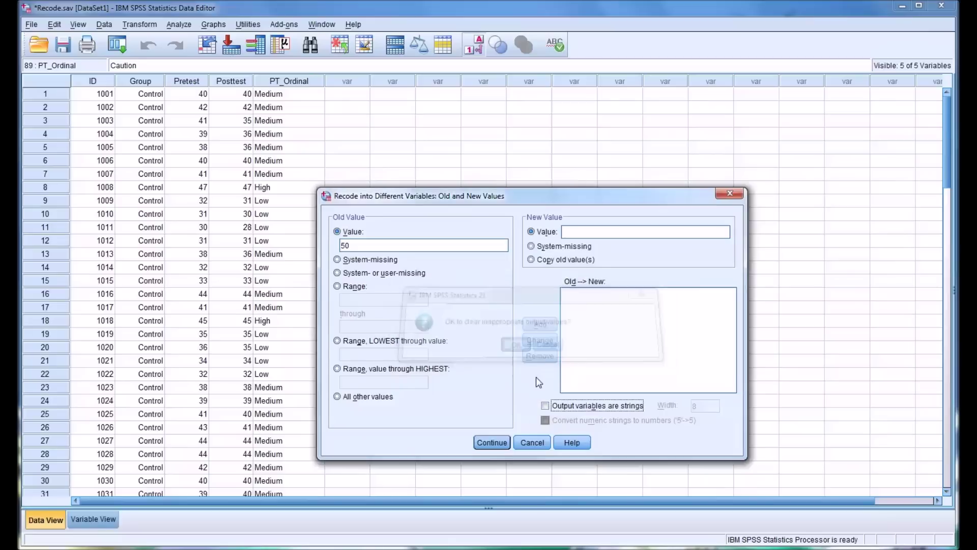
{"action": "left_click", "coordinate": [582, 231]}
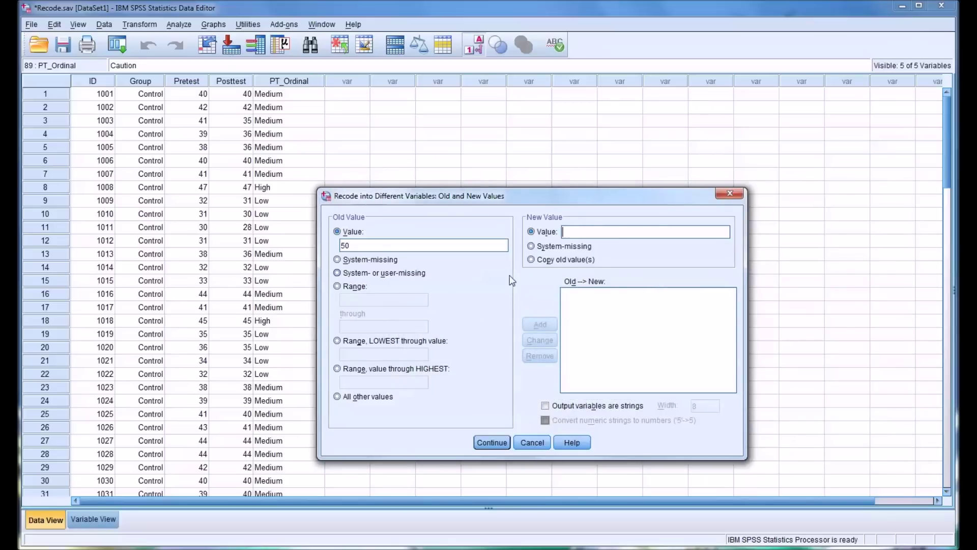
{"action": "type", "text": "55"}
{"action": "left_click", "coordinate": [547, 324]}
{"action": "left_click", "coordinate": [336, 286]}
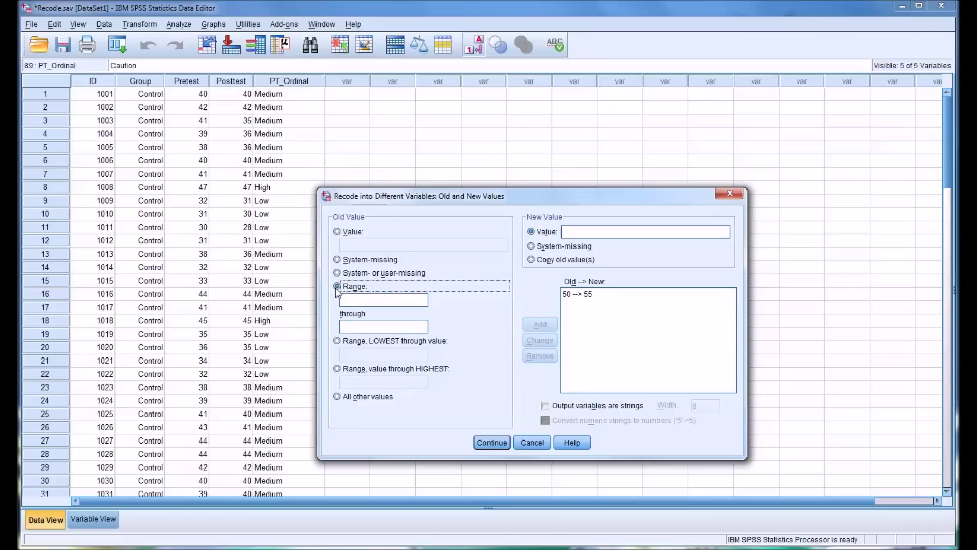
Add the range rule 44 through 49 → 47 after the 50 → 55 rule.
{"action": "left_click", "coordinate": [342, 295]}
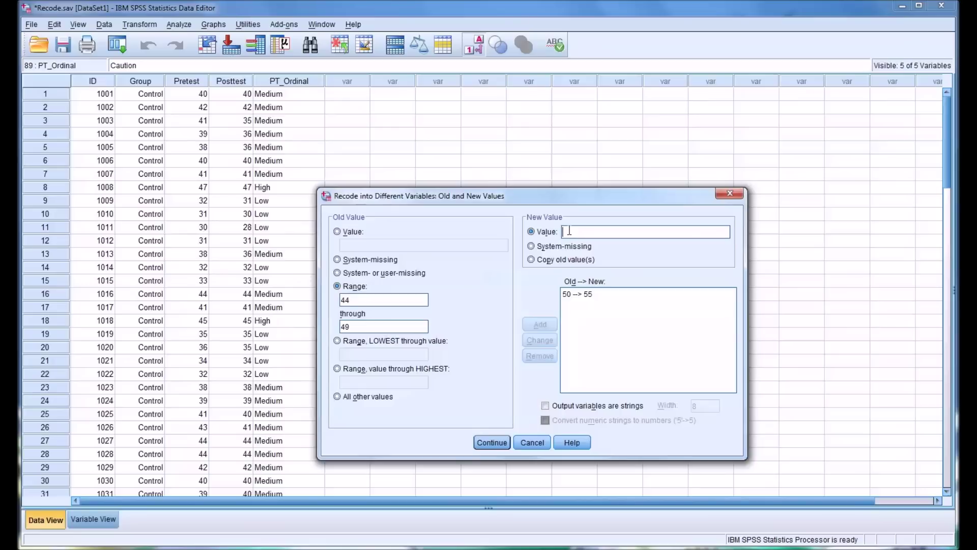
{"action": "type", "text": "47"}
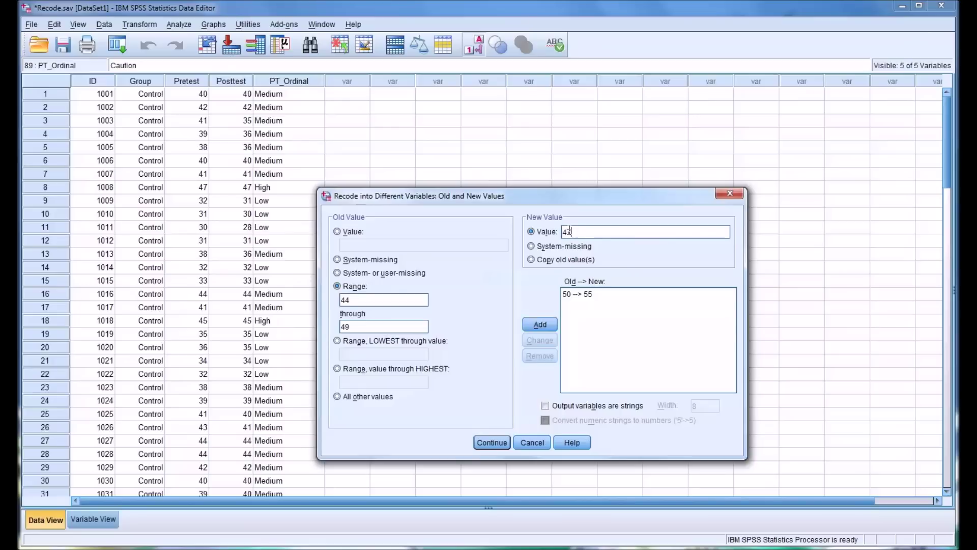
{"action": "left_click", "coordinate": [537, 322]}
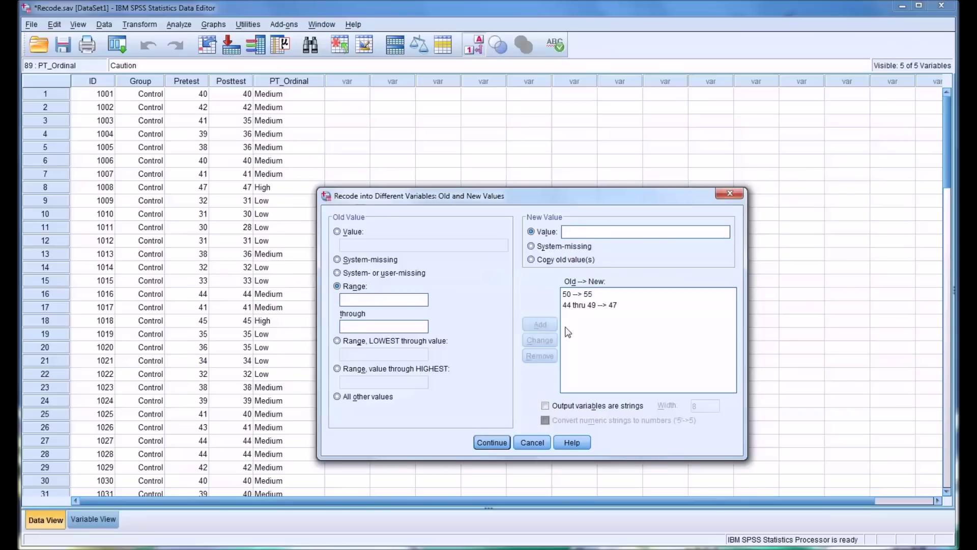